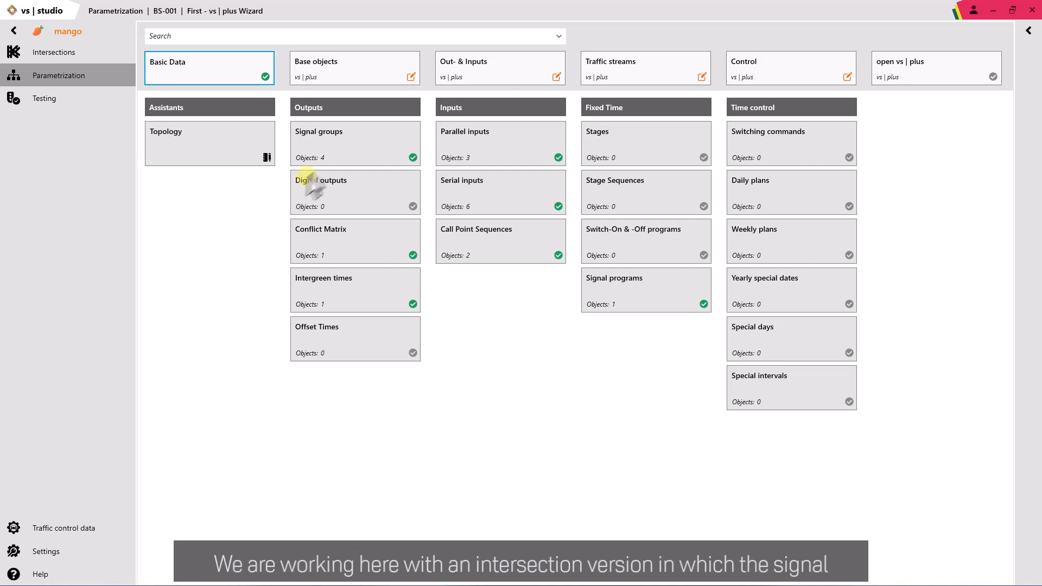
Review the intersection's signal groups and the conflict matrix in the basic data
click(337, 145)
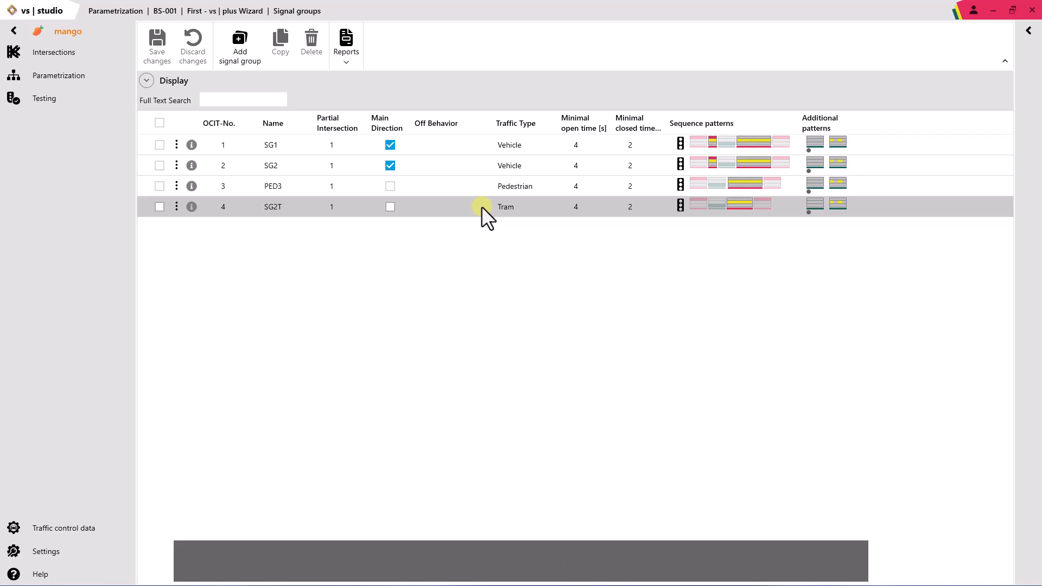
click(83, 74)
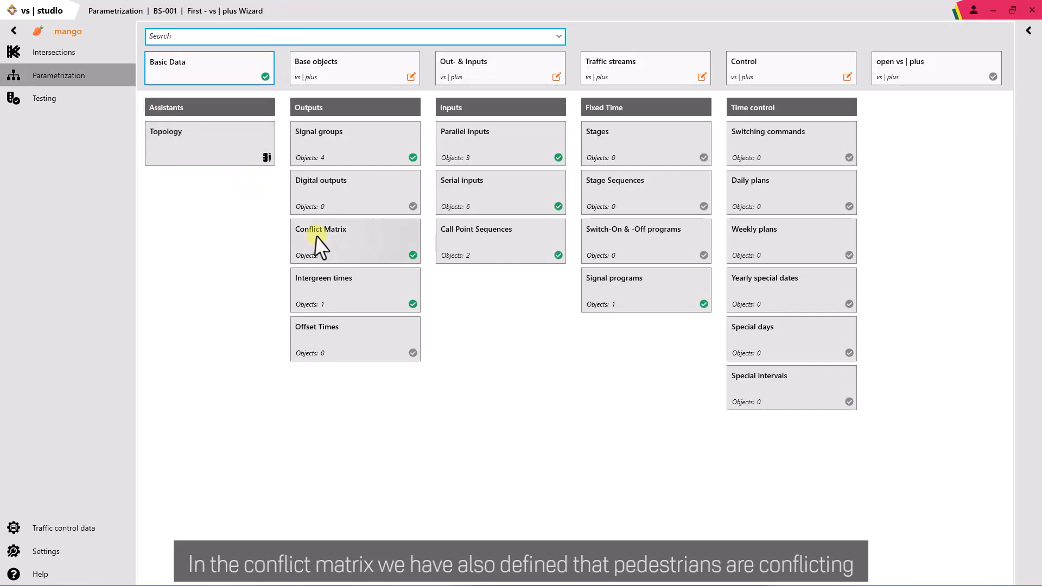
click(317, 235)
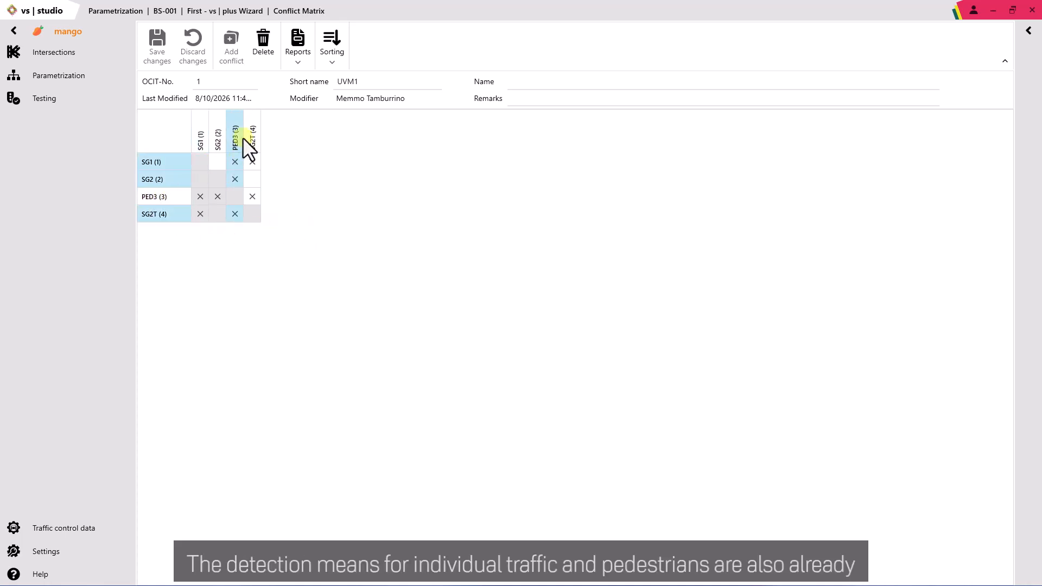
click(74, 73)
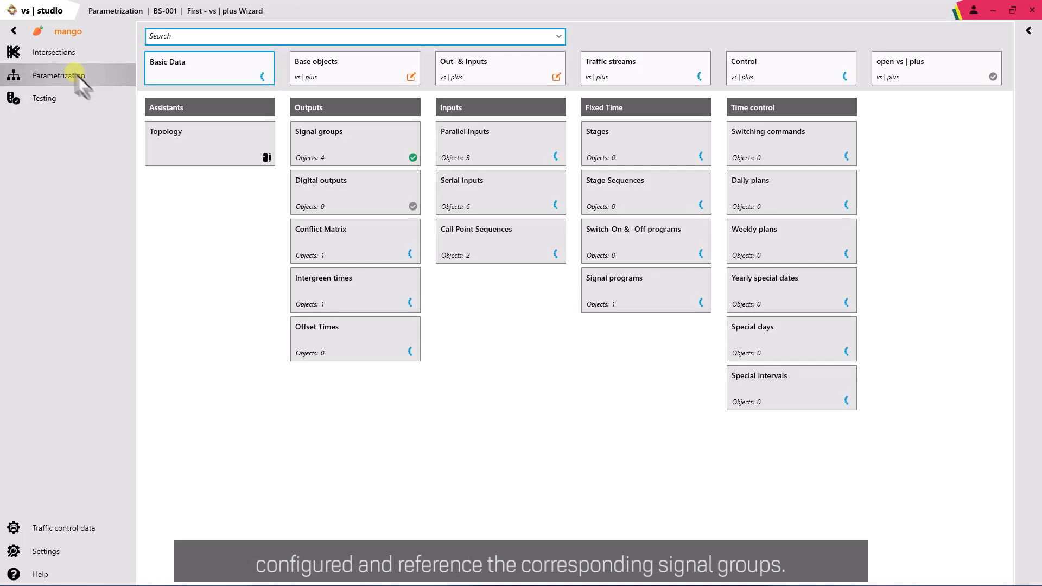
Review the parallel inputs and the serial inputs with their assigned signal groups
click(472, 138)
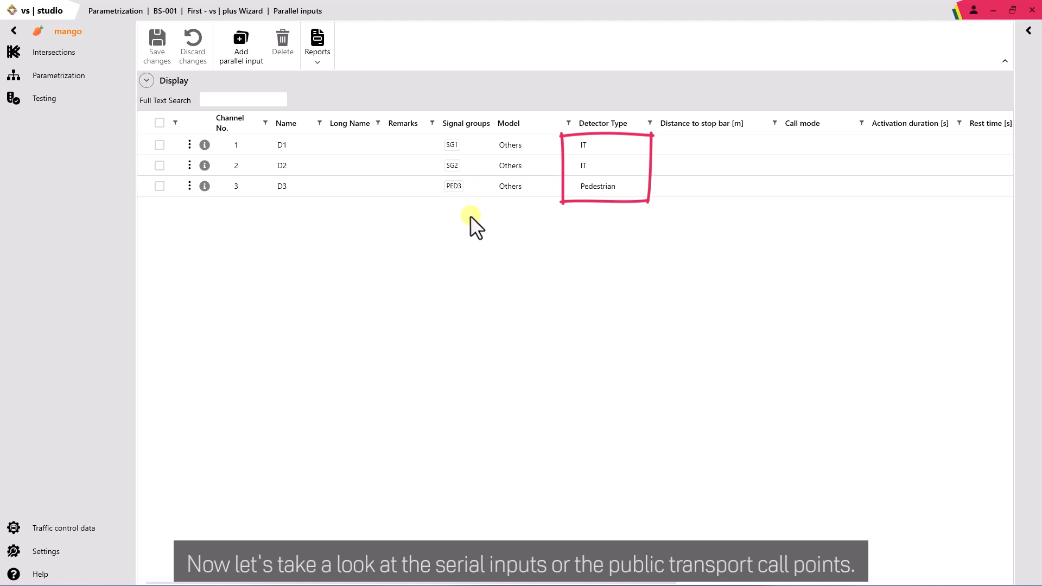
click(54, 74)
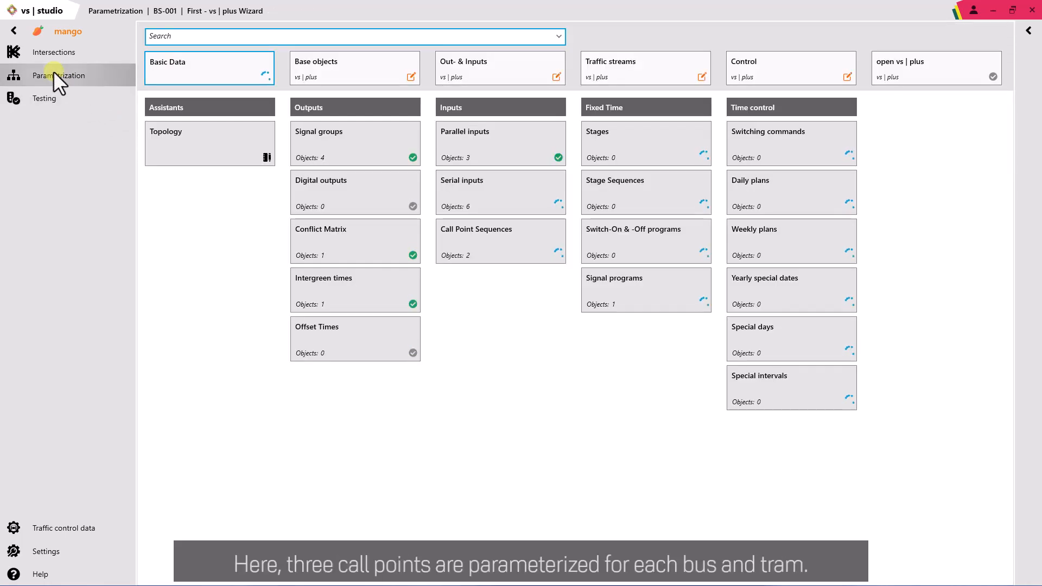
click(486, 195)
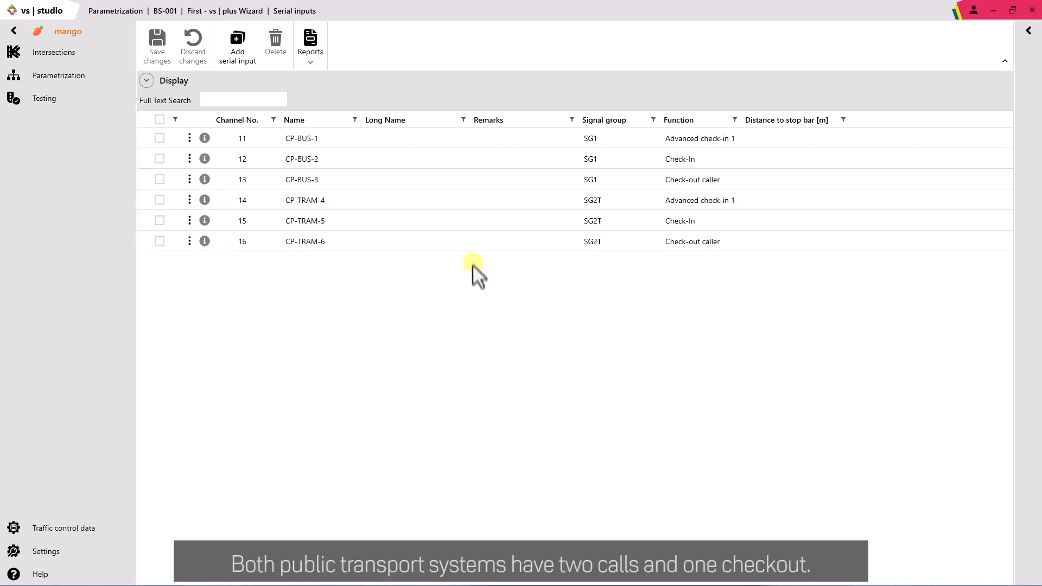
click(69, 75)
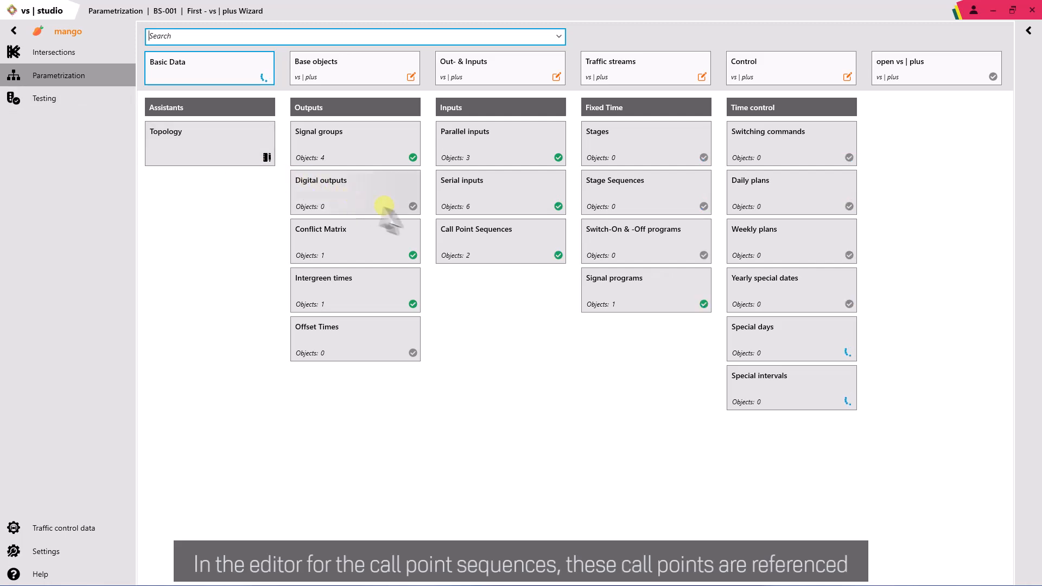
Review the call point sequences and the signal program SP1 in the basic data
click(471, 236)
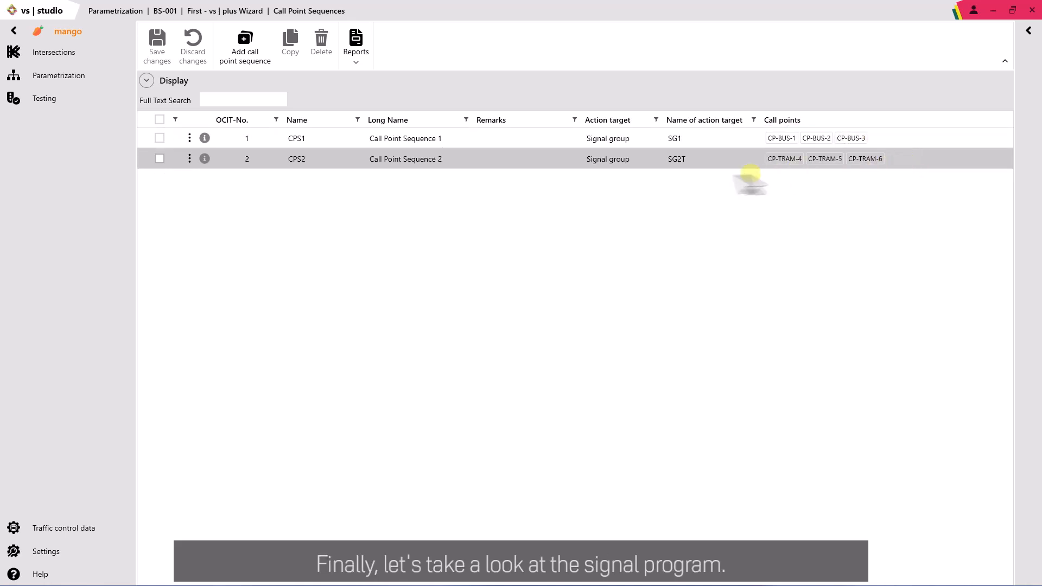
click(68, 77)
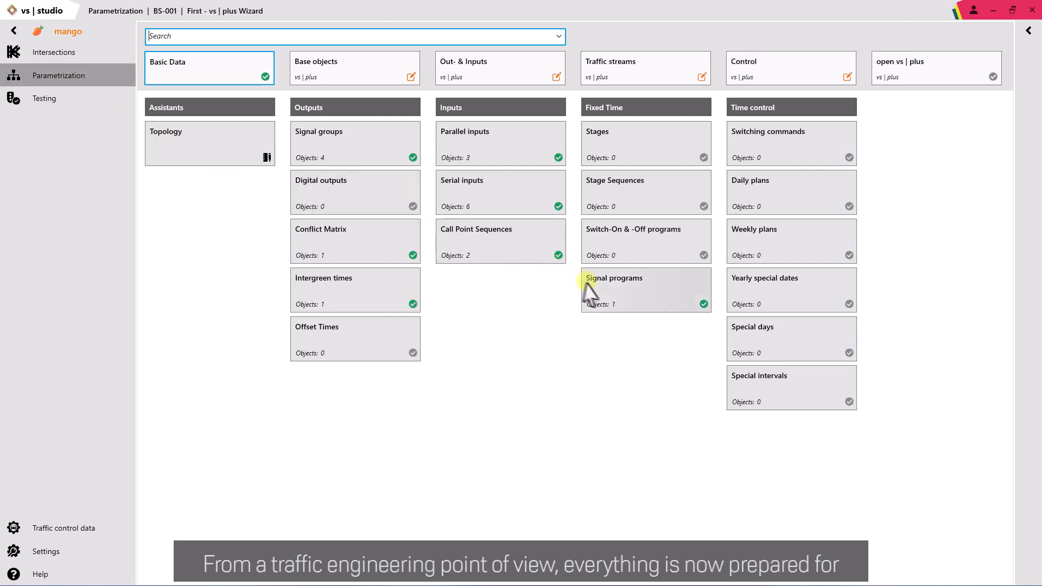
click(591, 284)
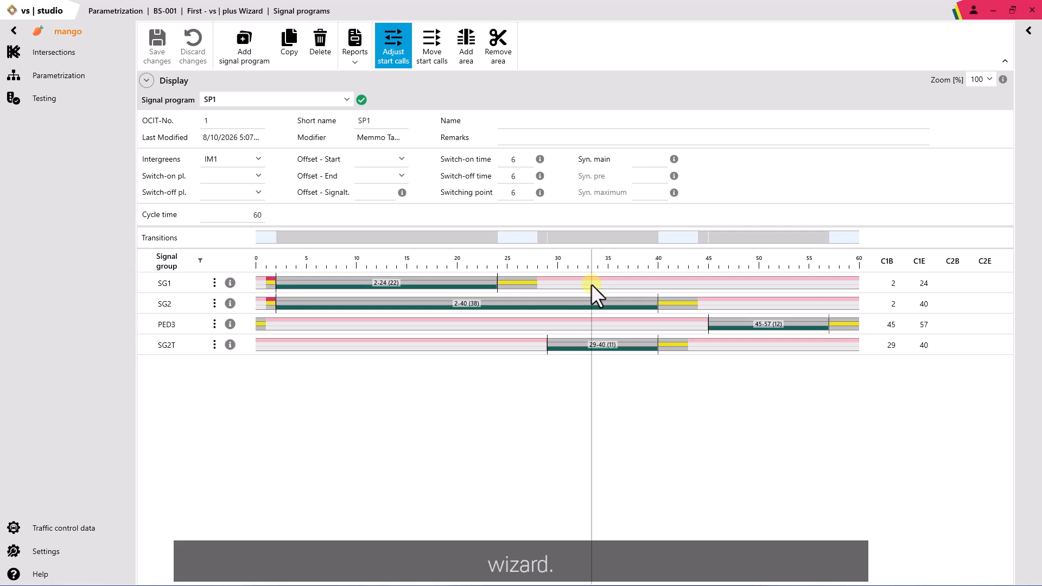
click(70, 76)
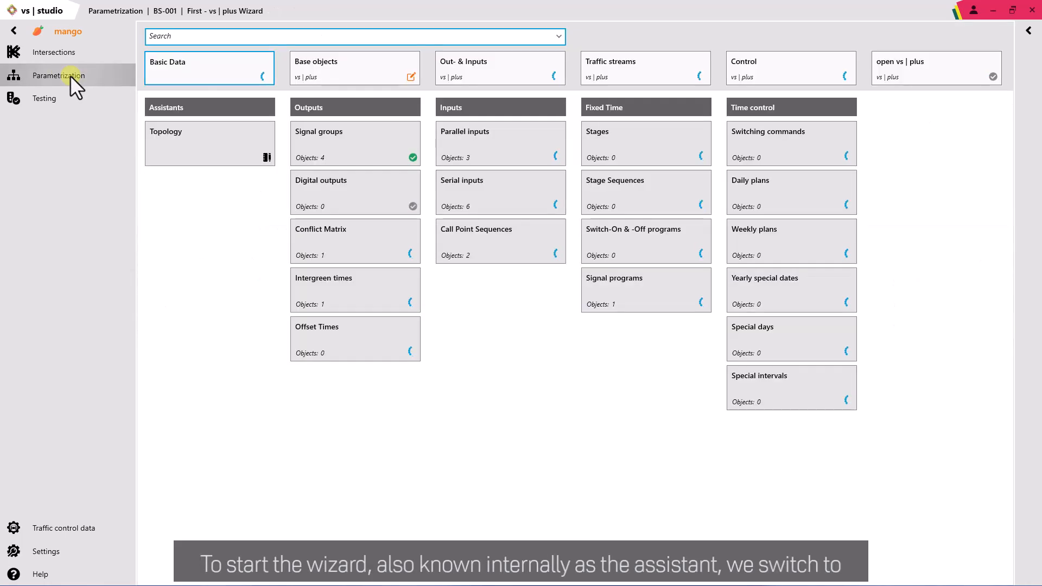
Start the Parametrization Wizard for the vs | plus base objects and continue past the data import check
click(345, 74)
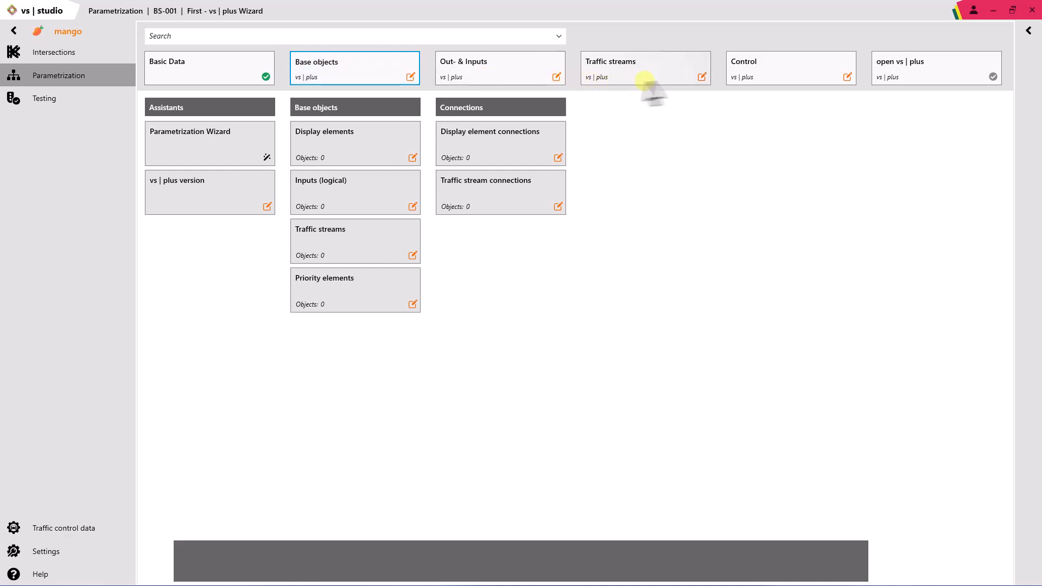
click(205, 153)
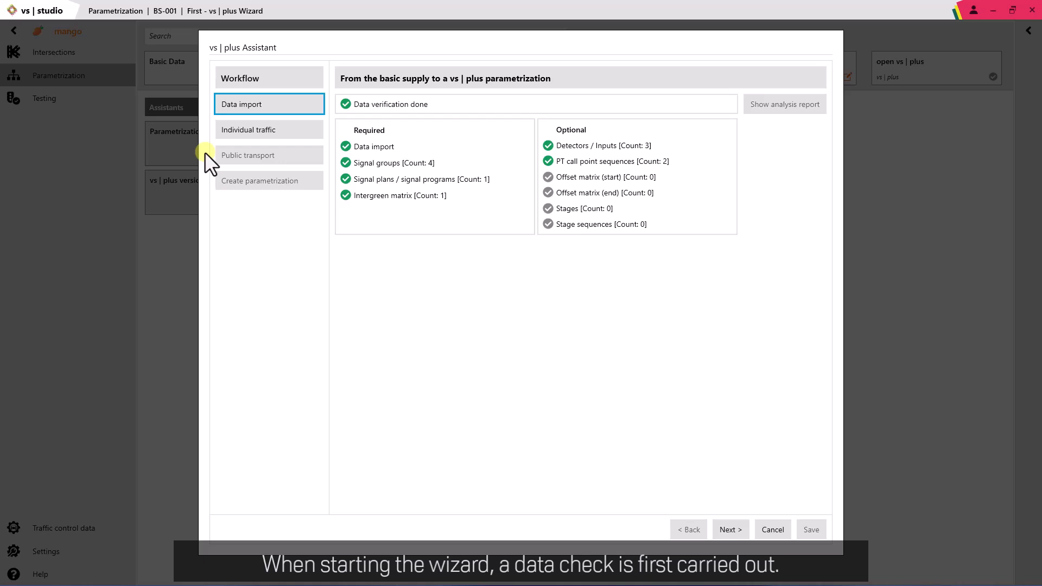
click(730, 529)
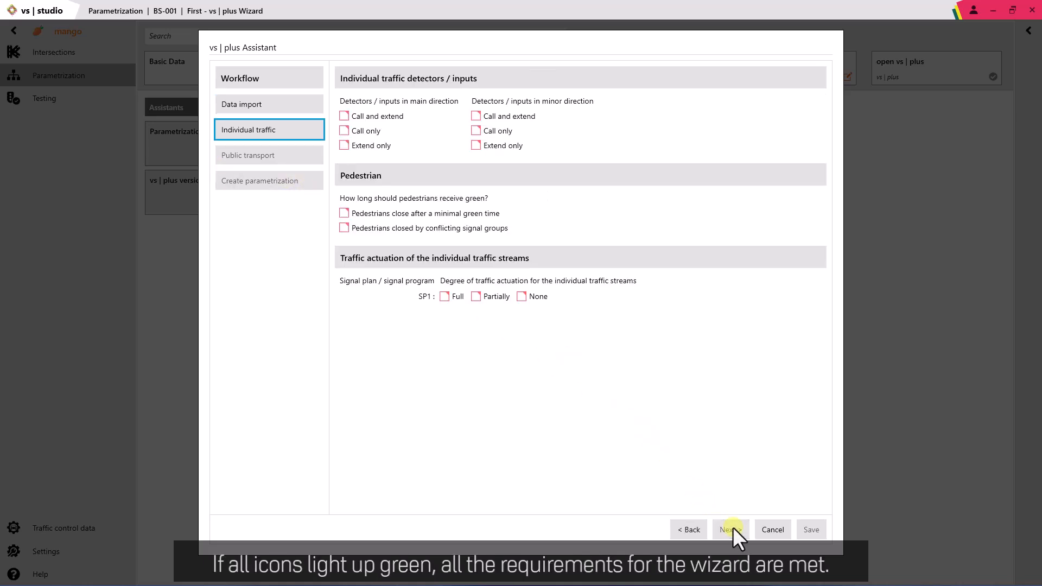
Set individual traffic detectors to call and extend in both directions, pedestrians closed by conflicting signal groups, and SP1 actuation to Partially
click(376, 116)
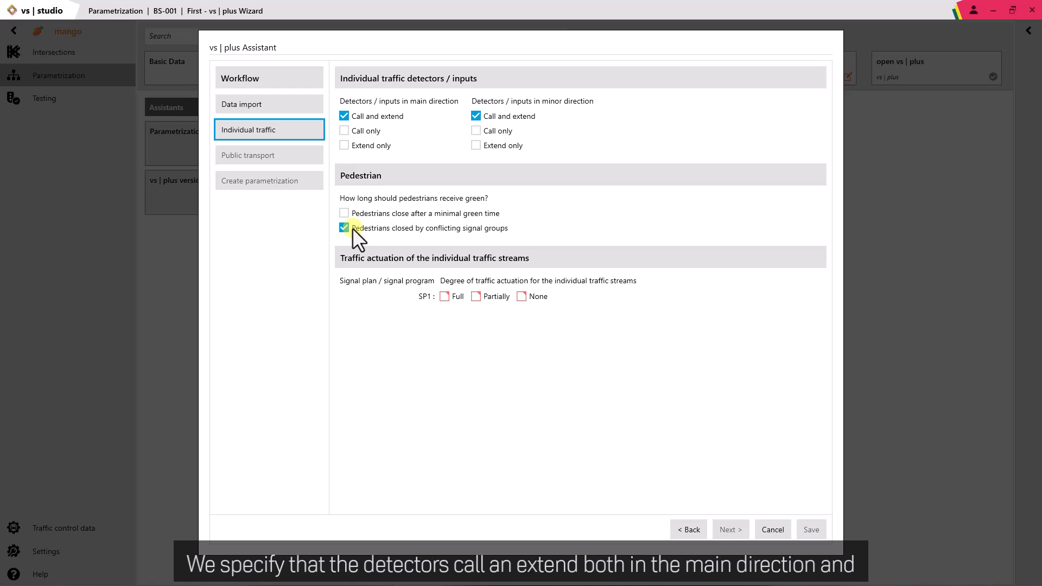
click(475, 296)
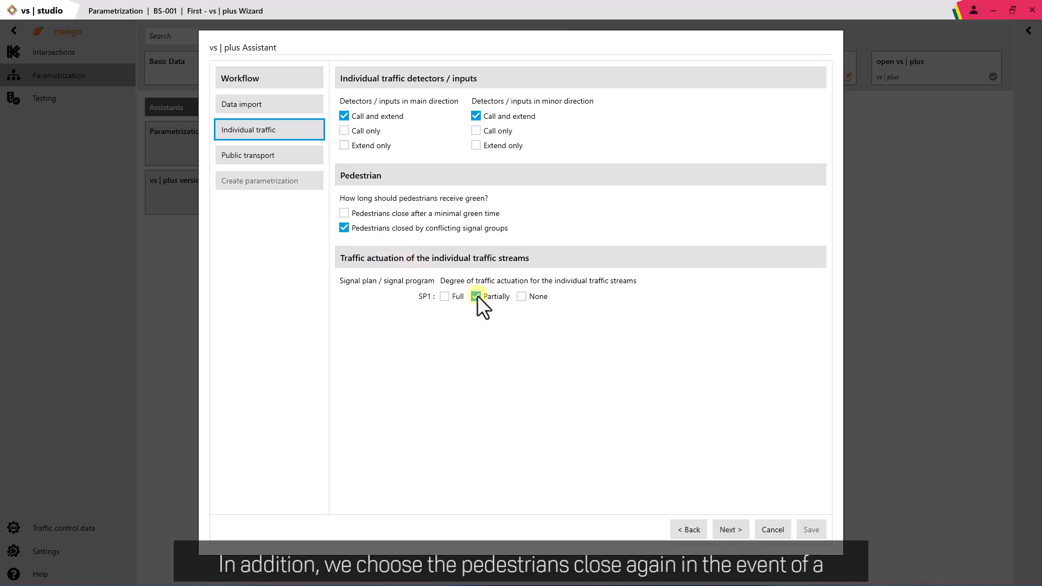
click(738, 532)
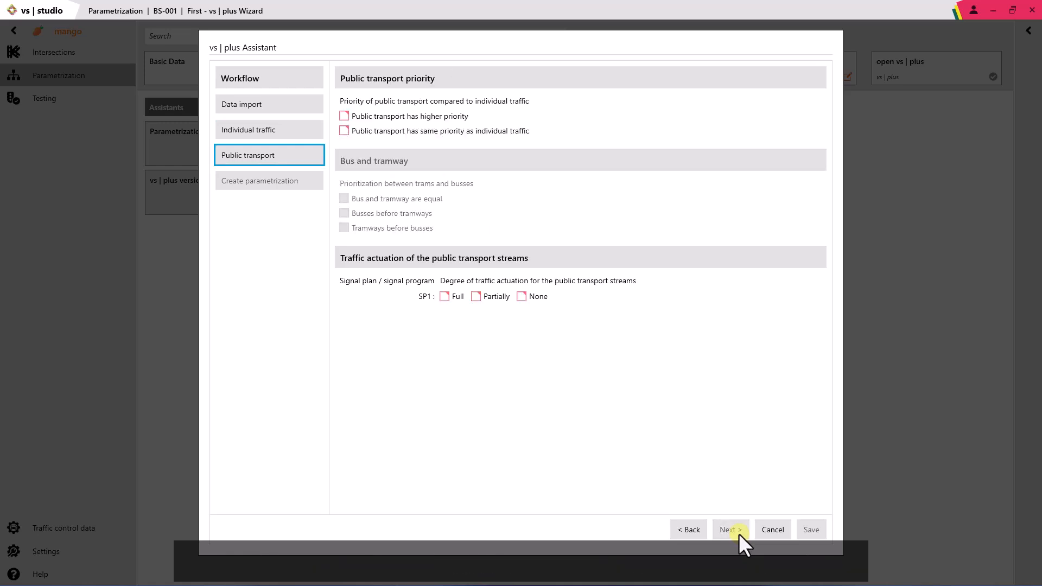
Give public transport higher priority, rank tramways before busses, and set SP1's public transport actuation to Partially
click(385, 115)
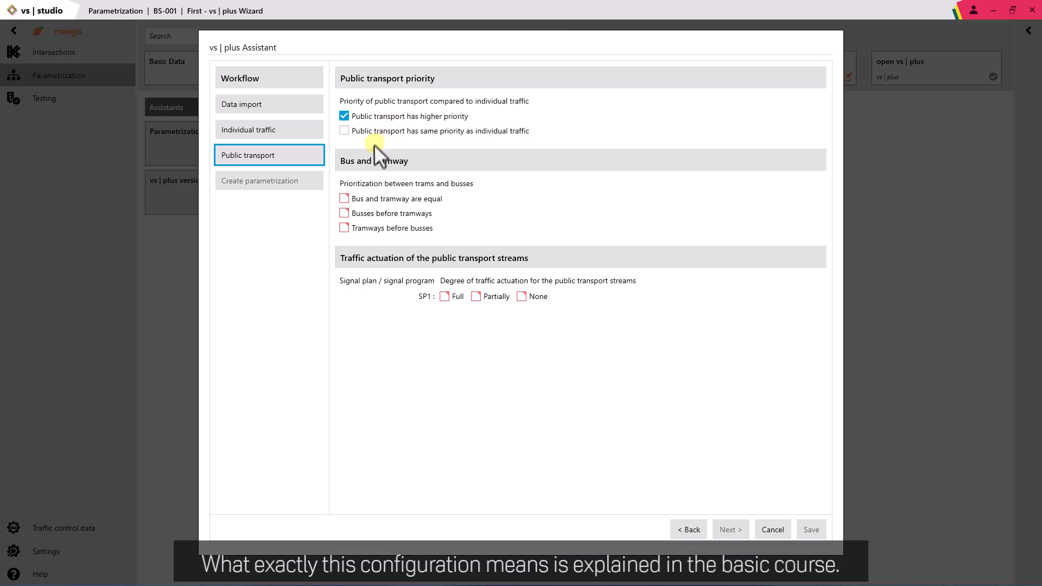
click(370, 231)
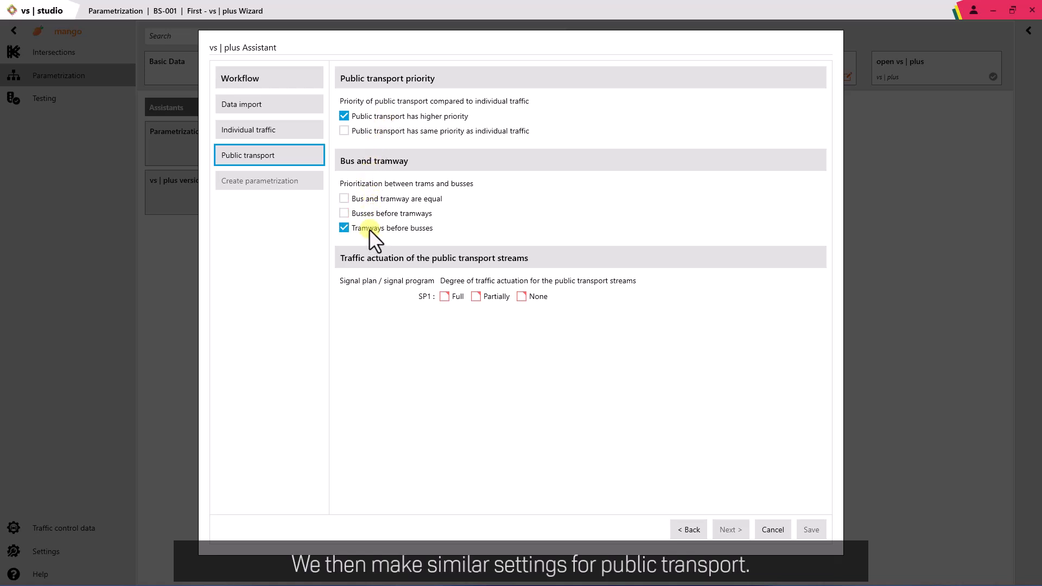
click(477, 298)
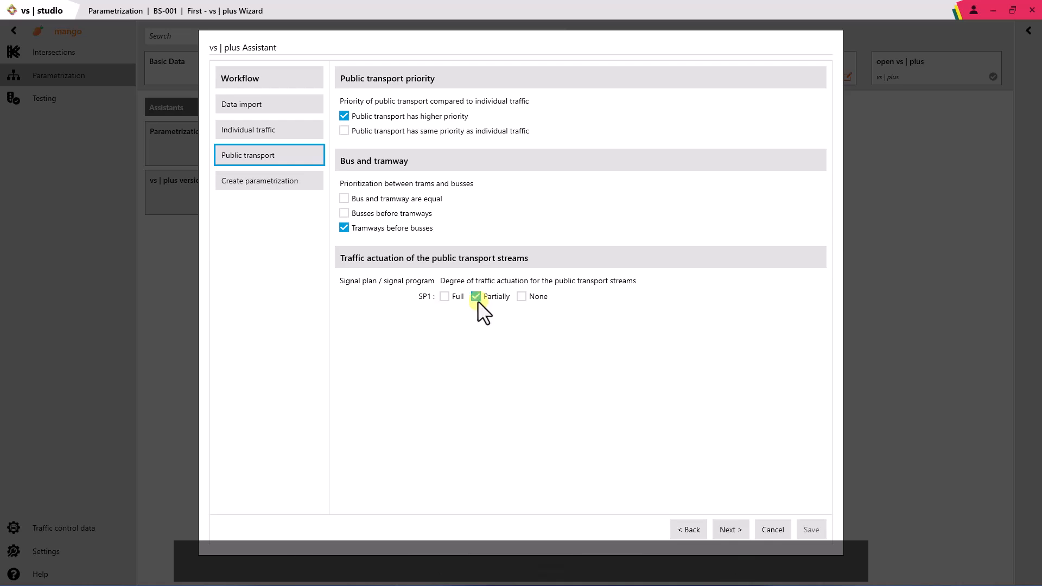
click(728, 527)
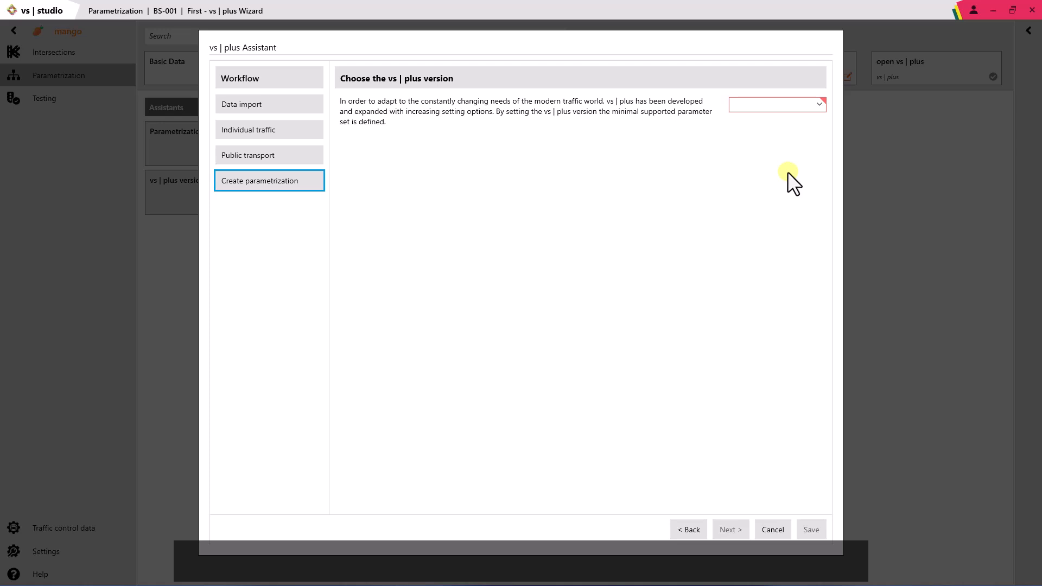
Choose vs | plus version 10.0.0 in the wizard and save to create the parametrization
click(776, 105)
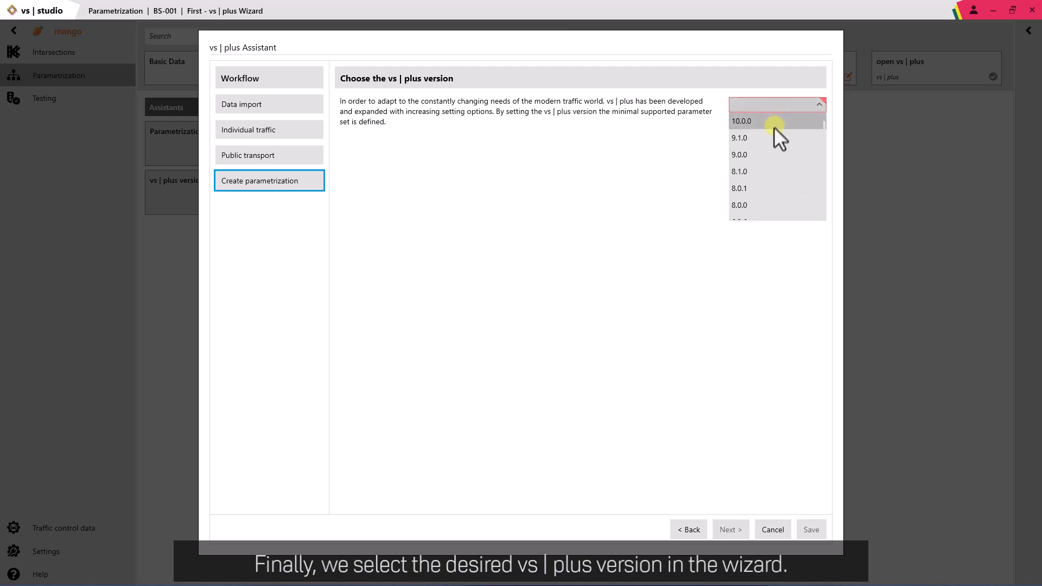
scroll(775, 181, down, 3)
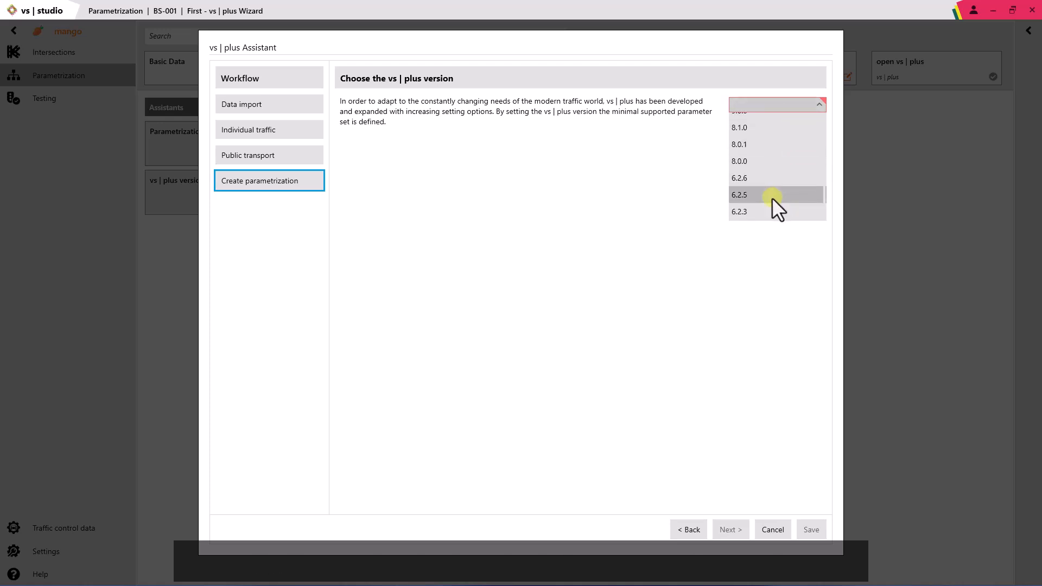
scroll(771, 209, up, 3)
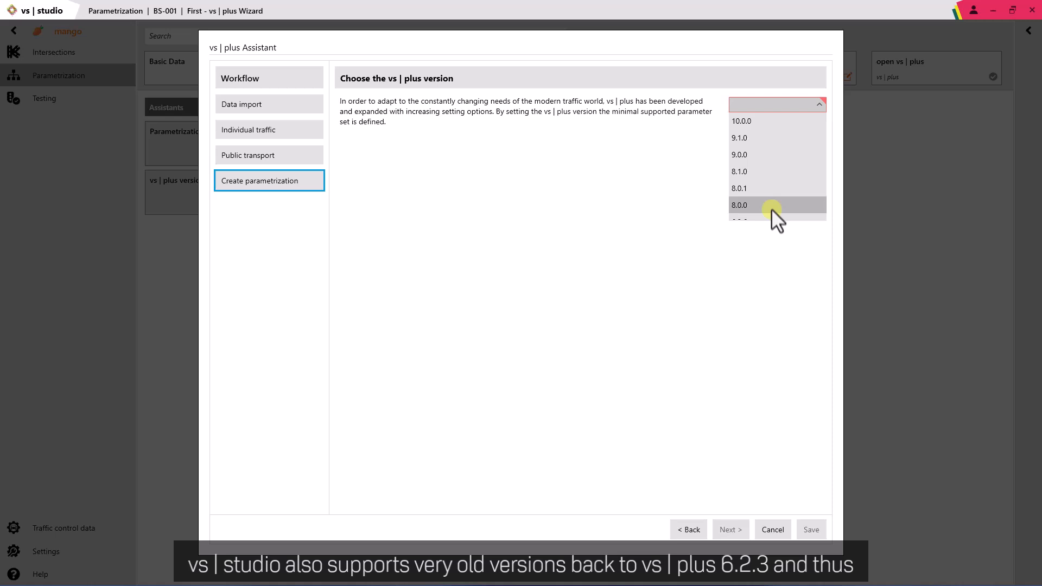
click(763, 123)
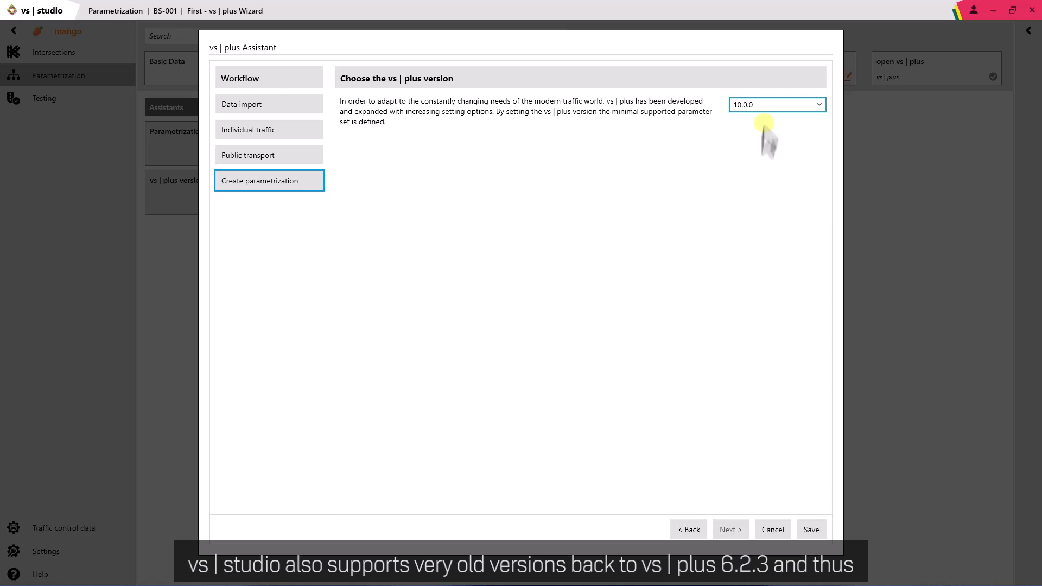
click(811, 528)
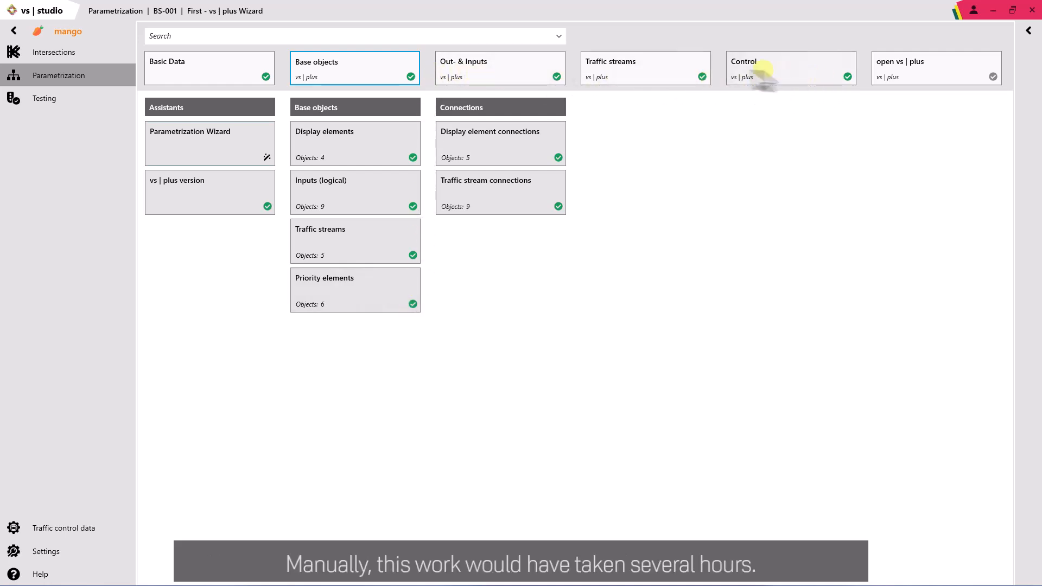
Examine the generated traffic stream and control parameters, including the major series for Class 1, Class 2 and Class 3
click(669, 73)
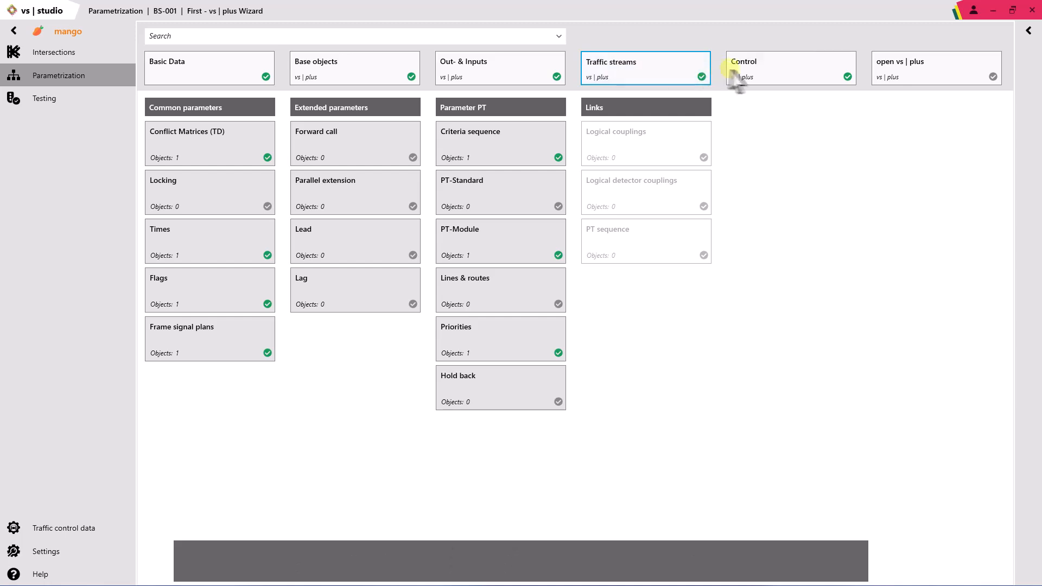
click(742, 71)
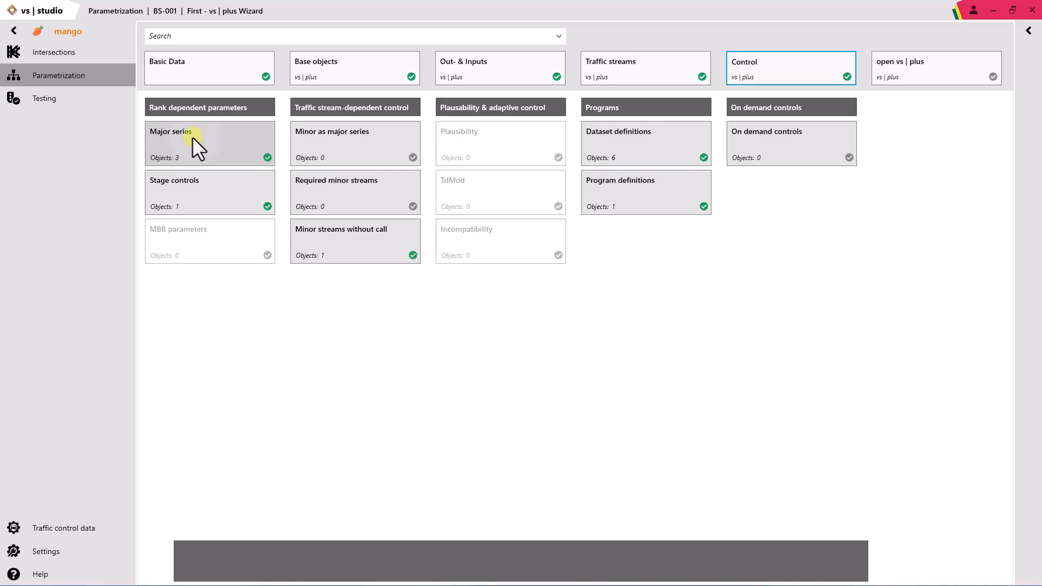
click(192, 136)
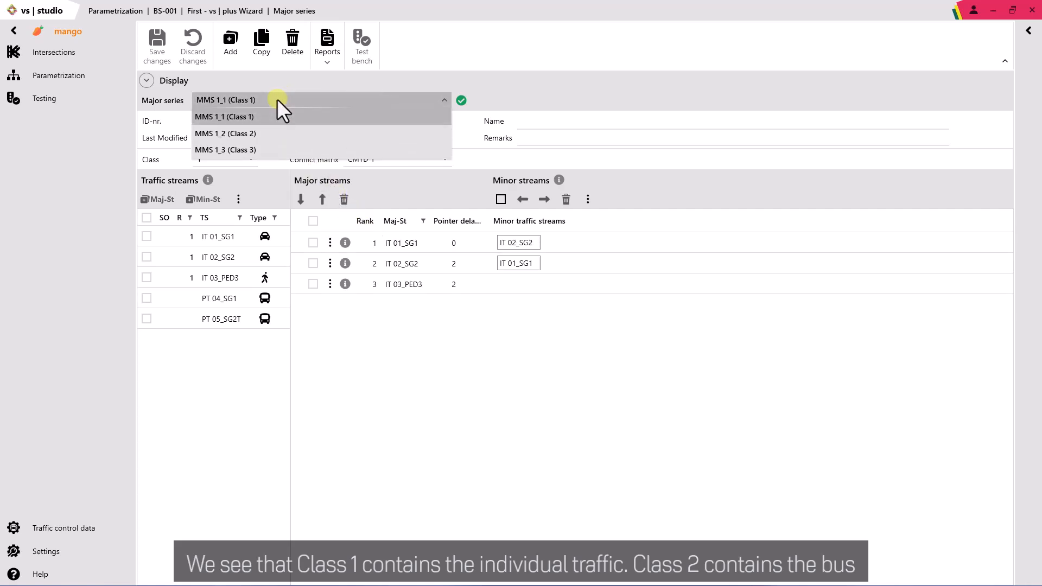
click(265, 132)
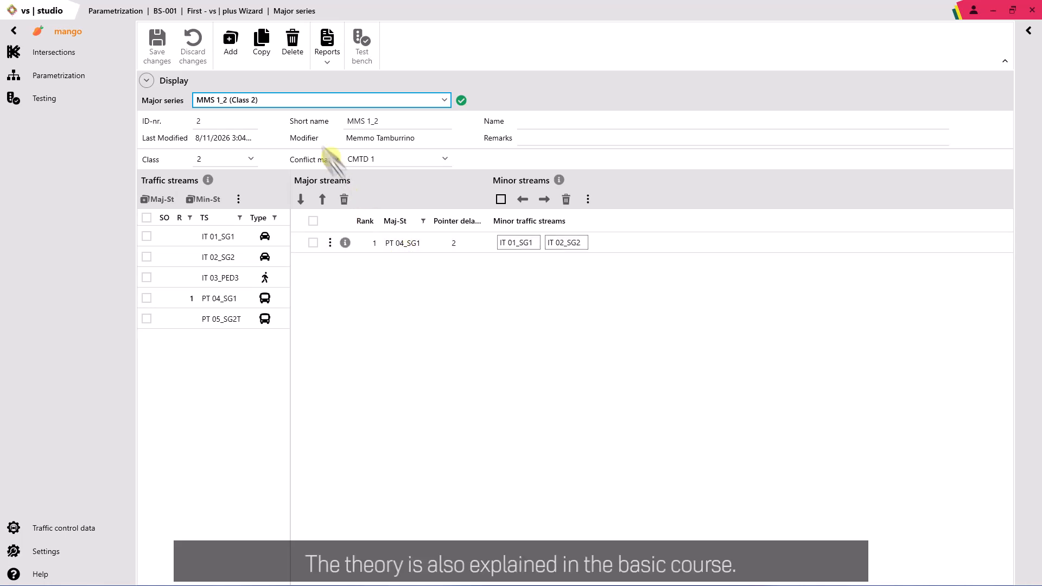
click(288, 102)
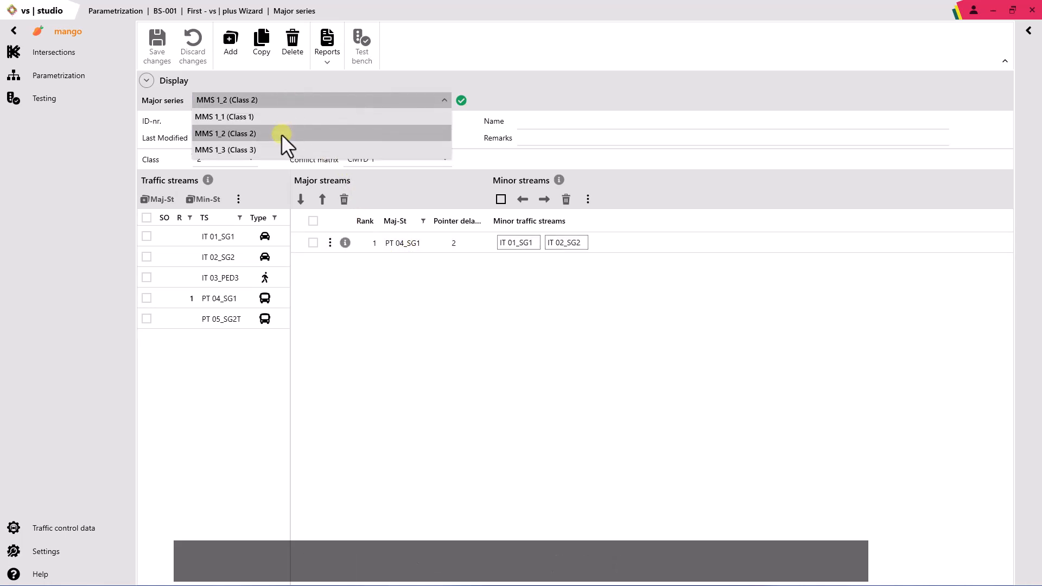
click(281, 149)
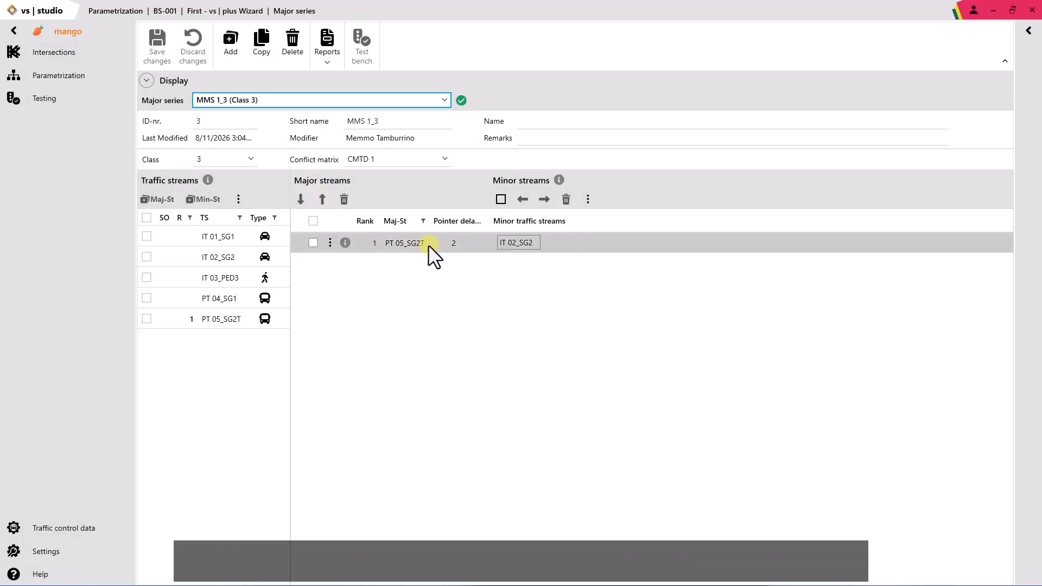
click(56, 73)
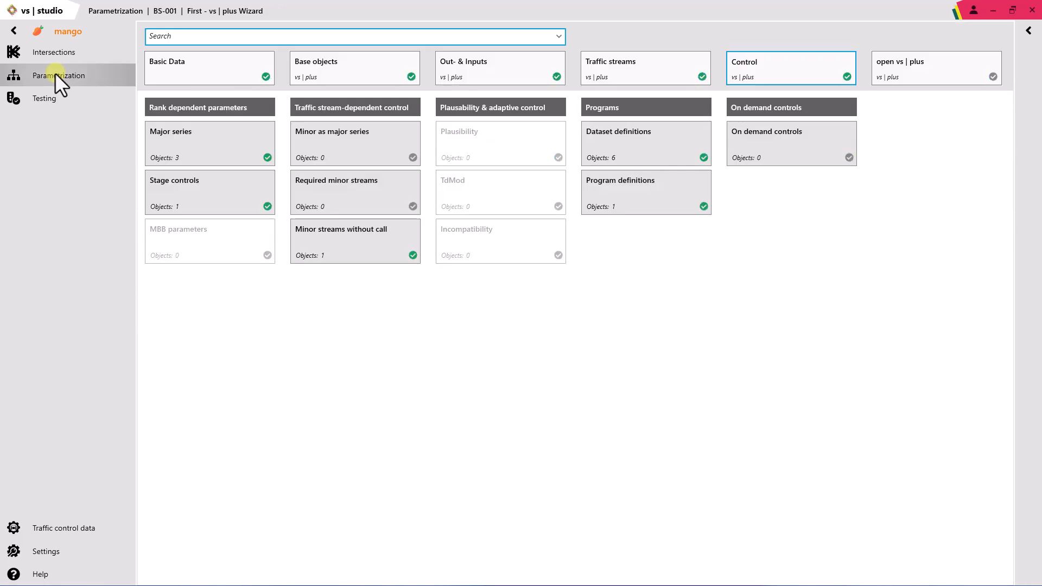
Load the current intersection version into the test bench and open the Nauenstrasse / Gartenstrasse test
click(62, 100)
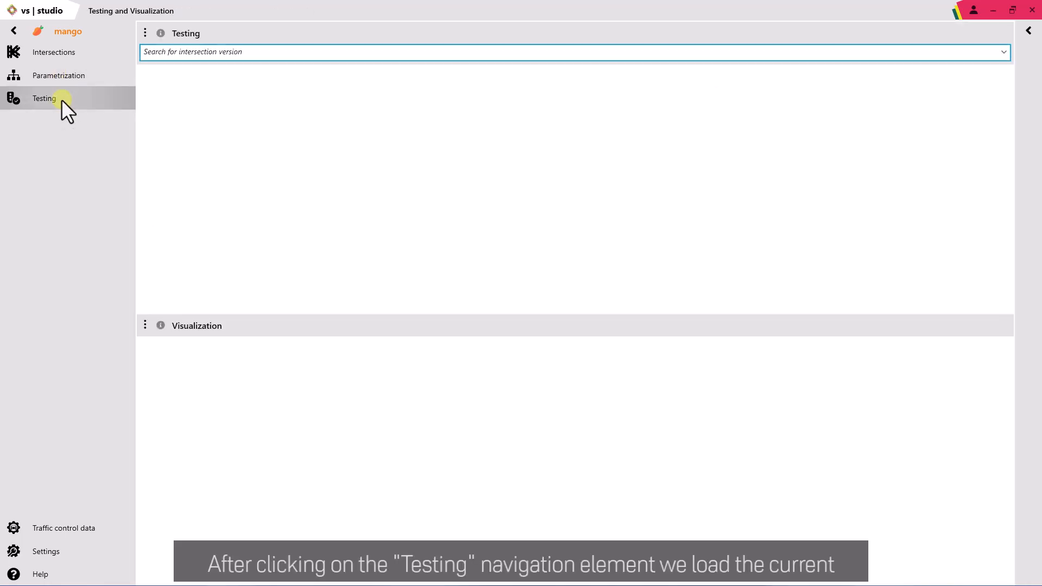
click(144, 33)
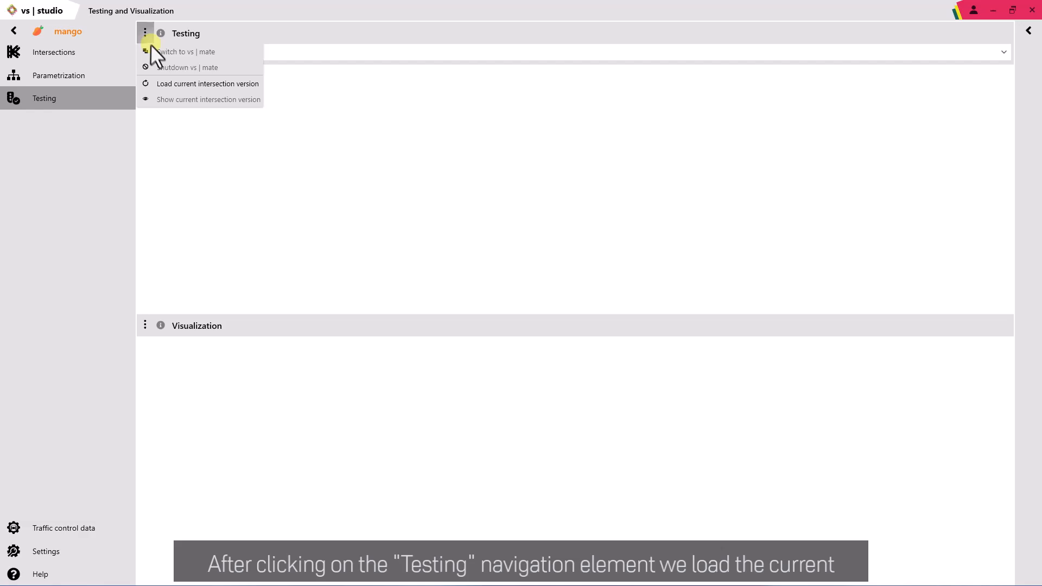
click(167, 83)
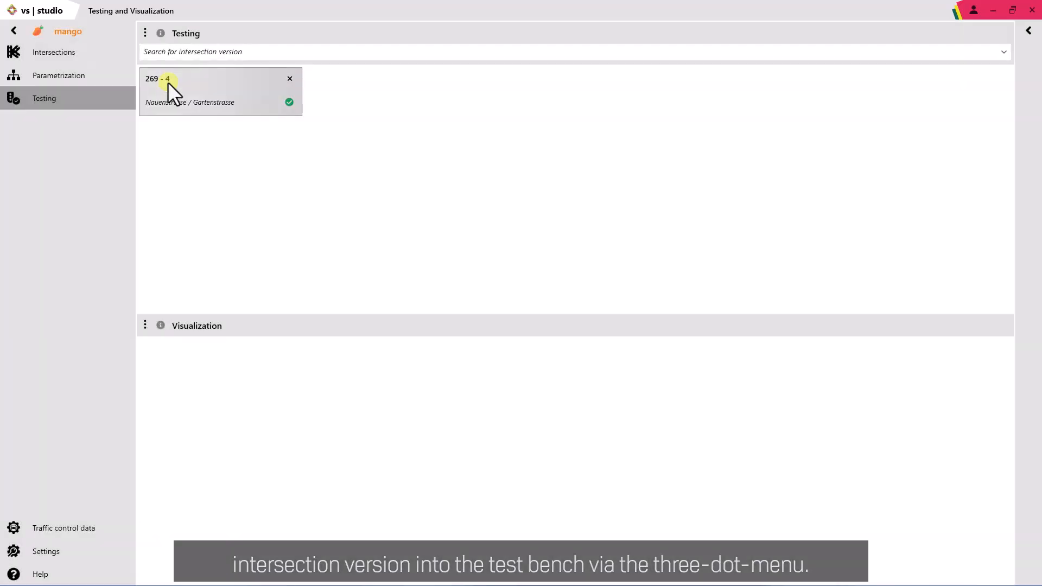
click(168, 87)
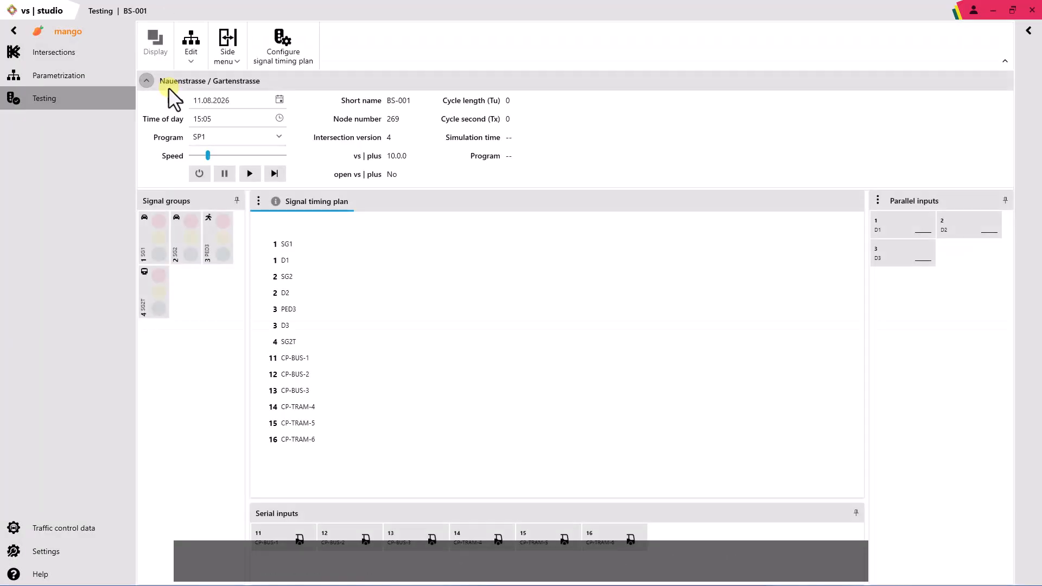
Start the simulation with program SP1 and raise its speed to the maximum
click(242, 173)
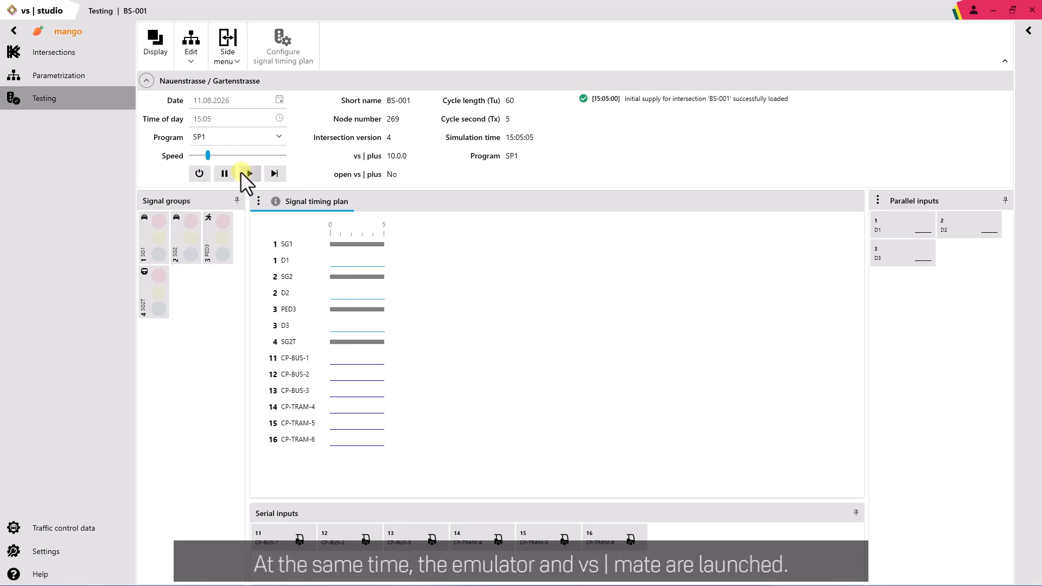
click(242, 170)
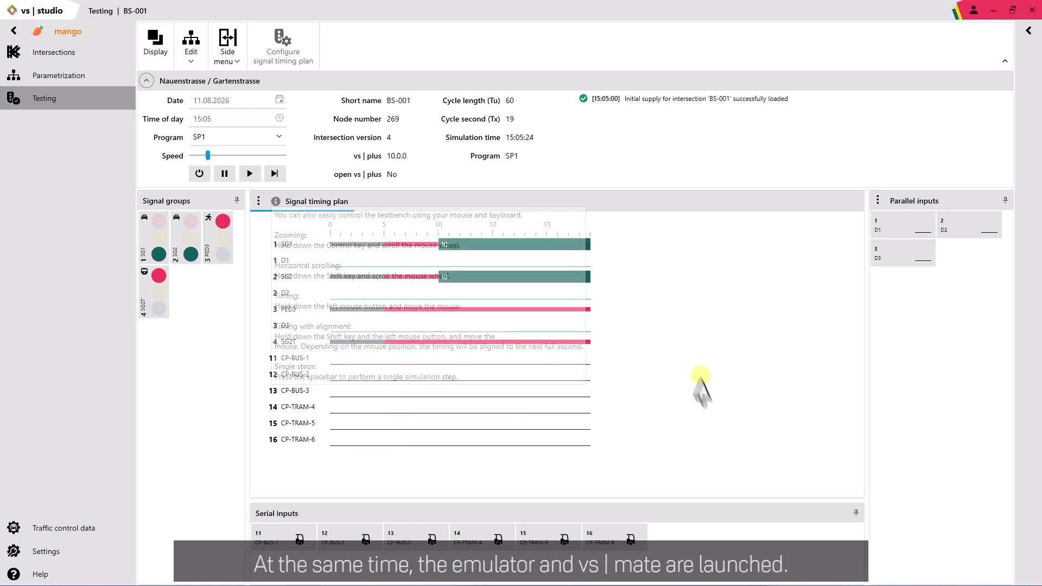
scroll(721, 389, up, 2)
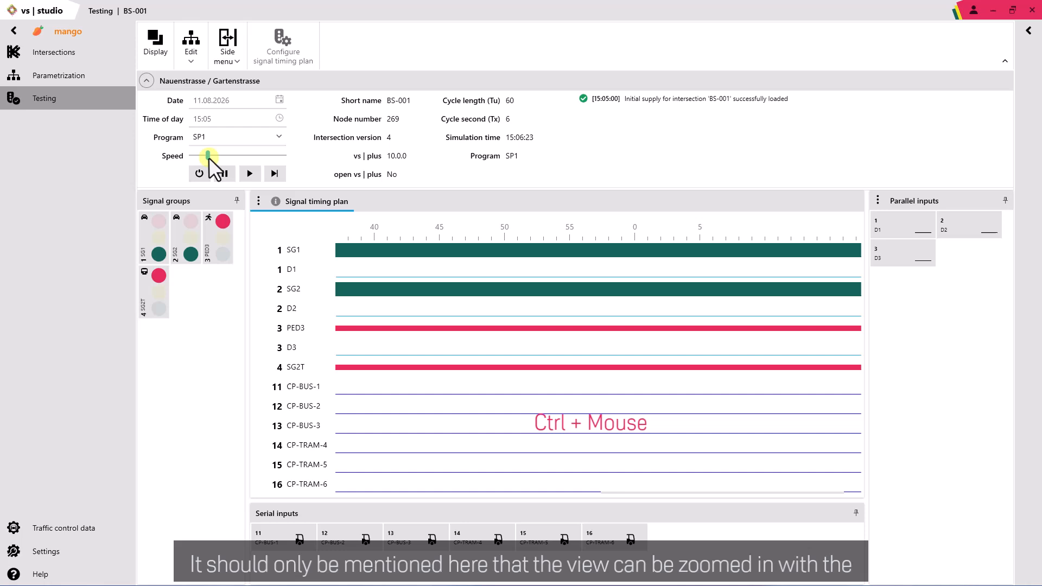
drag(206, 156, 284, 157)
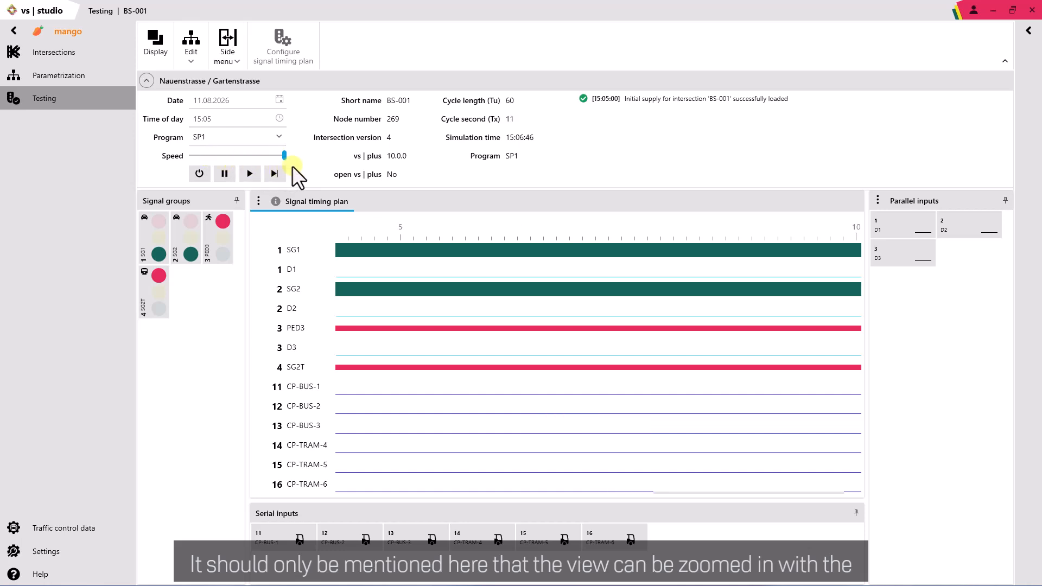
Trigger a request on detector D3, then reduce the simulation speed to near its initial level
click(920, 259)
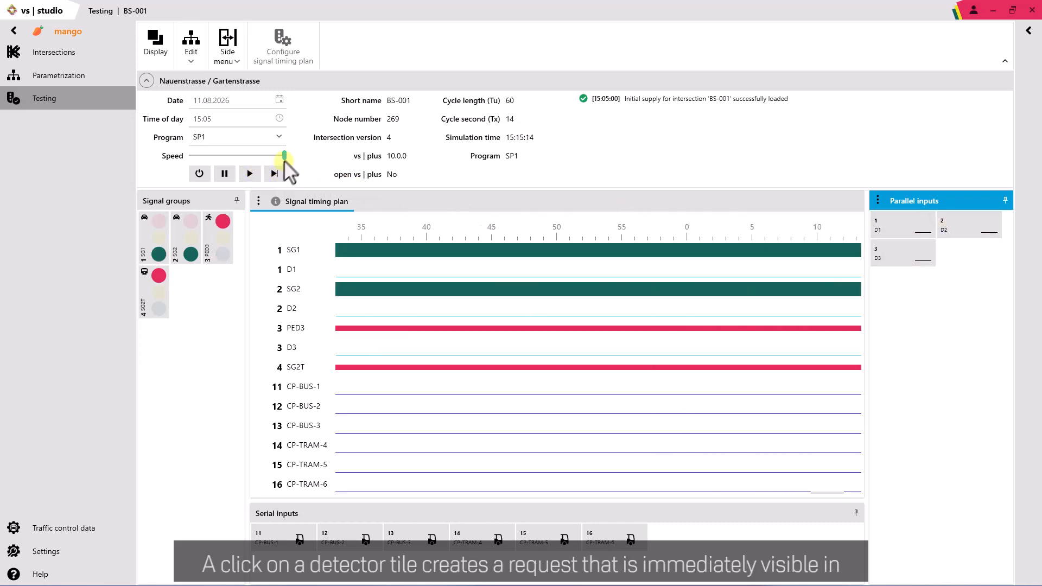
drag(285, 155, 211, 156)
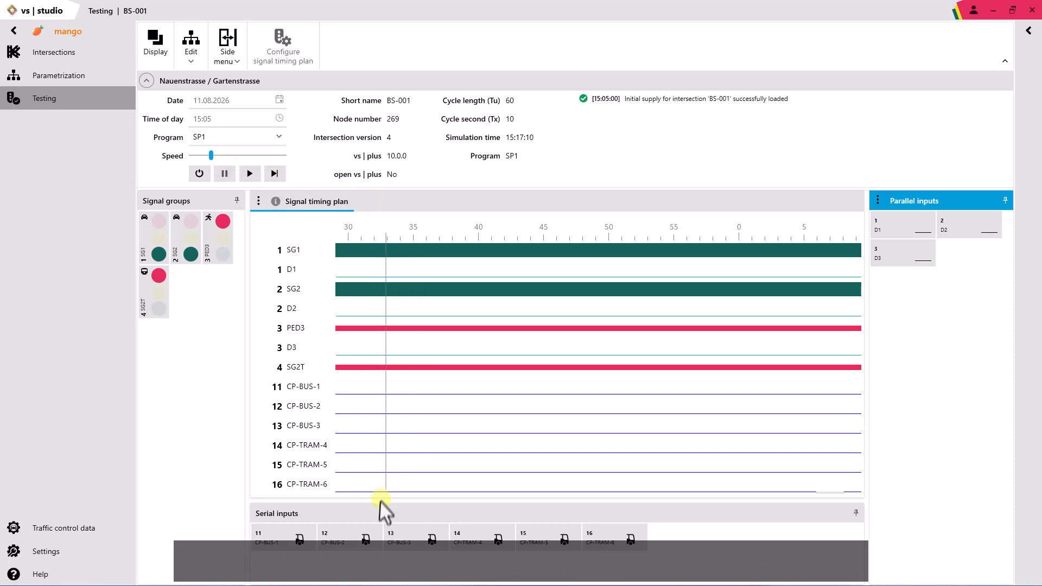
Review the telegram types of call point CP-BUS-2, keep R09 - Telegram, and activate the bus call
click(359, 538)
right_click(359, 538)
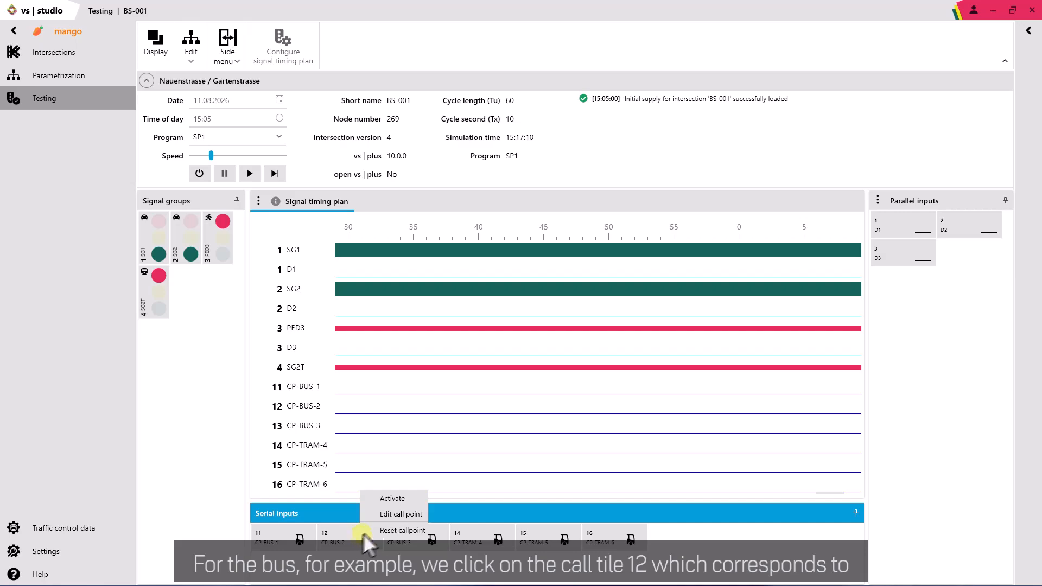
click(393, 516)
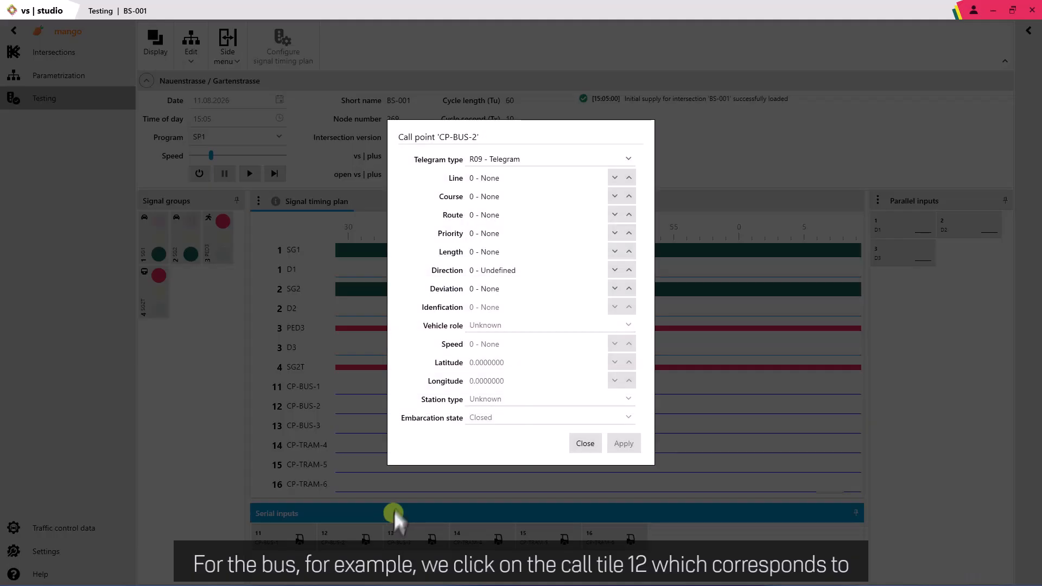
click(560, 158)
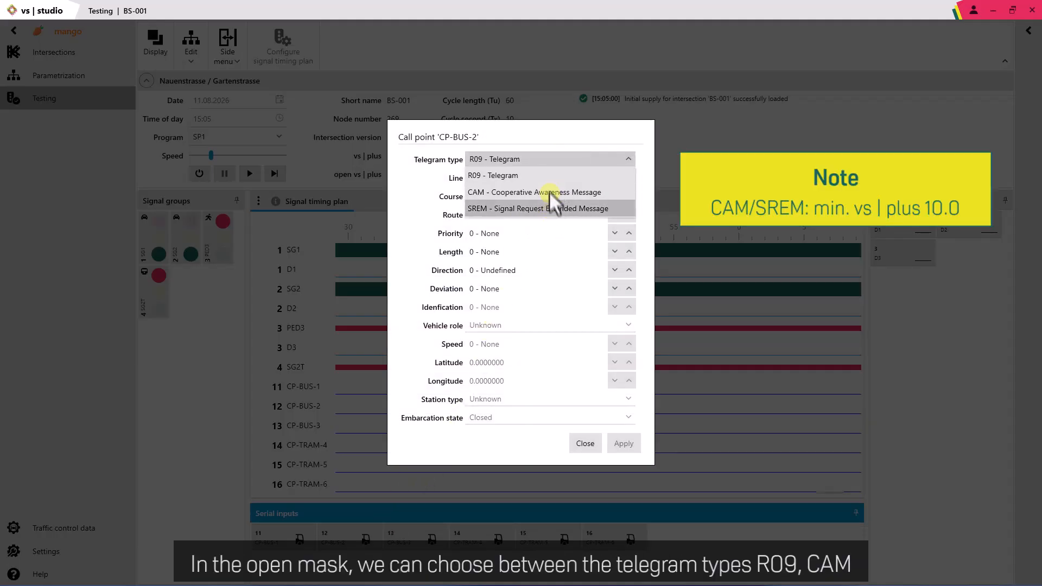
click(546, 160)
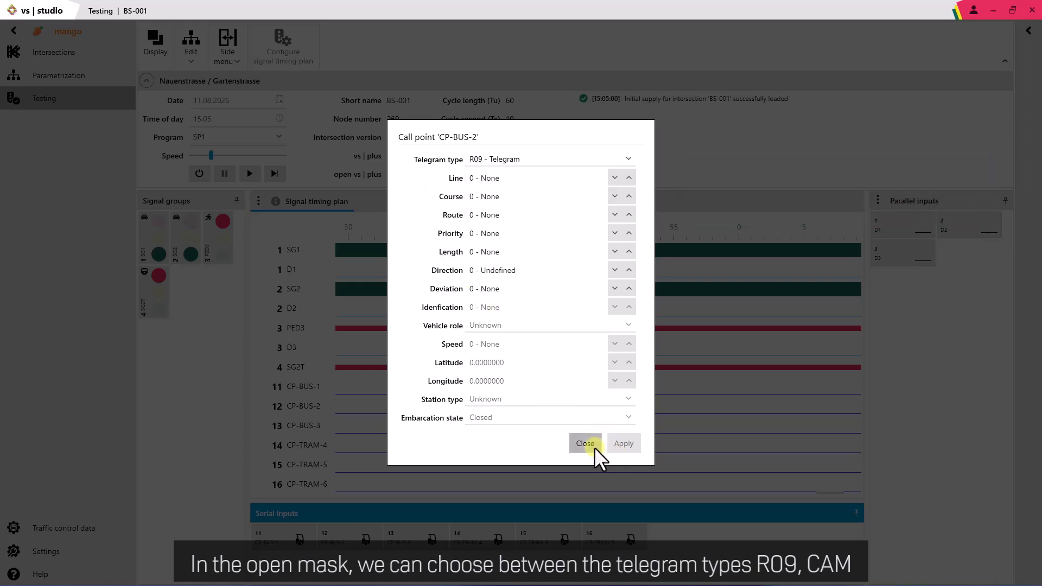
click(589, 446)
click(360, 539)
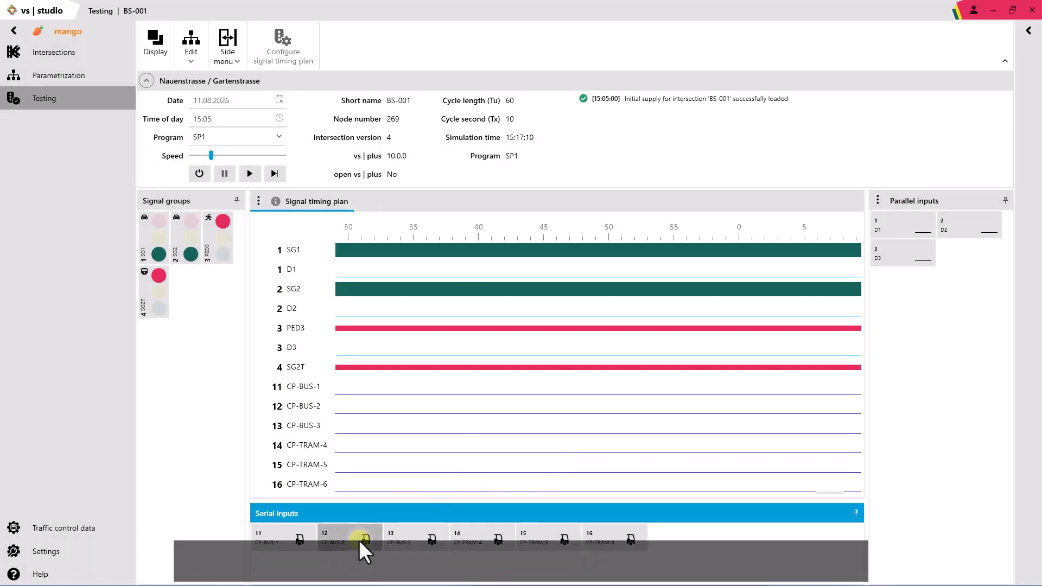
Set call point CP-TRAM-5 to an SREM telegram with line, course, route and priority 1 and length 7
right_click(536, 532)
click(585, 556)
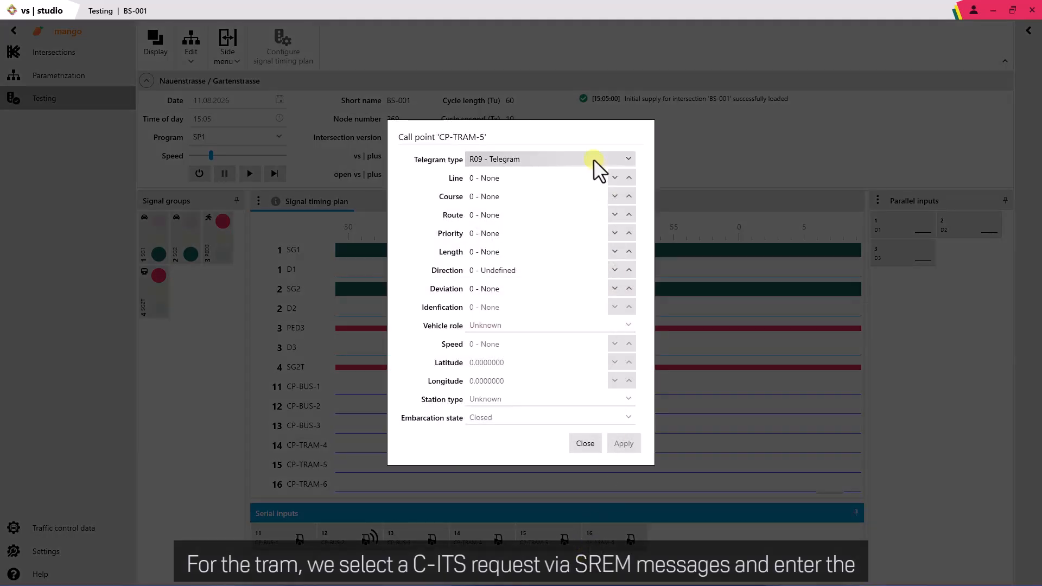
click(594, 159)
click(588, 207)
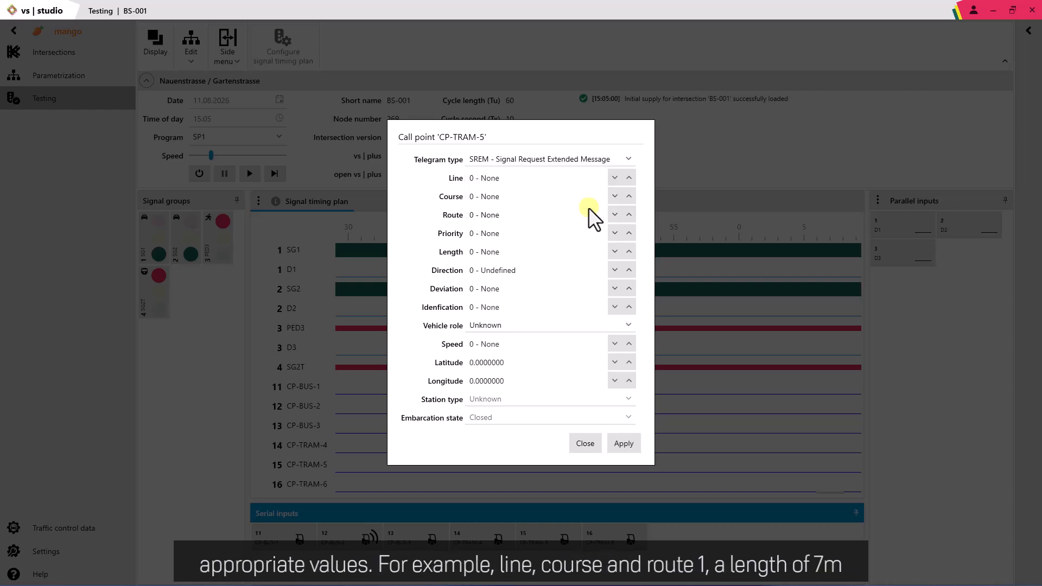
click(628, 177)
click(628, 196)
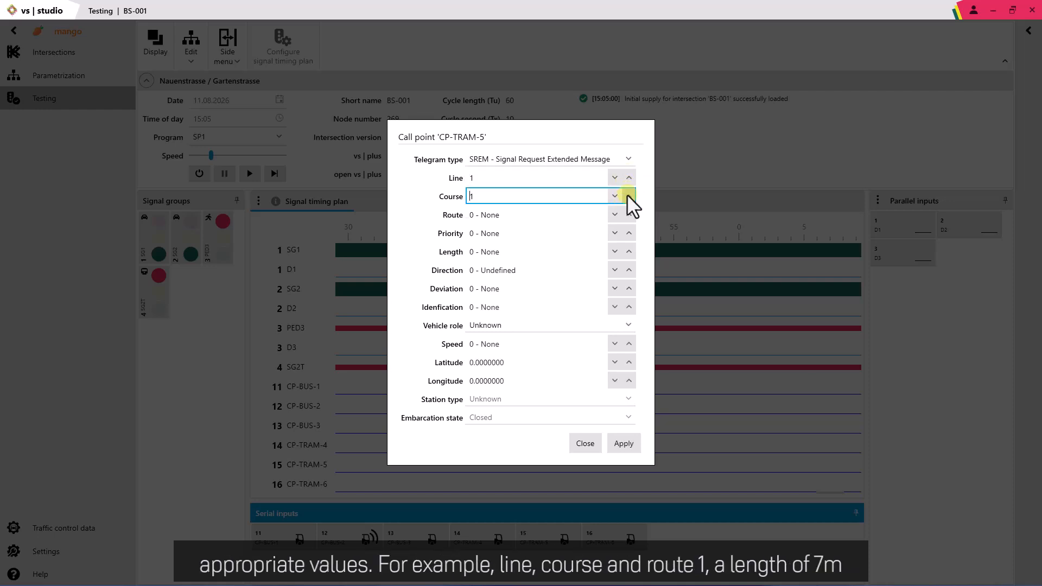
click(629, 214)
click(628, 233)
click(628, 251)
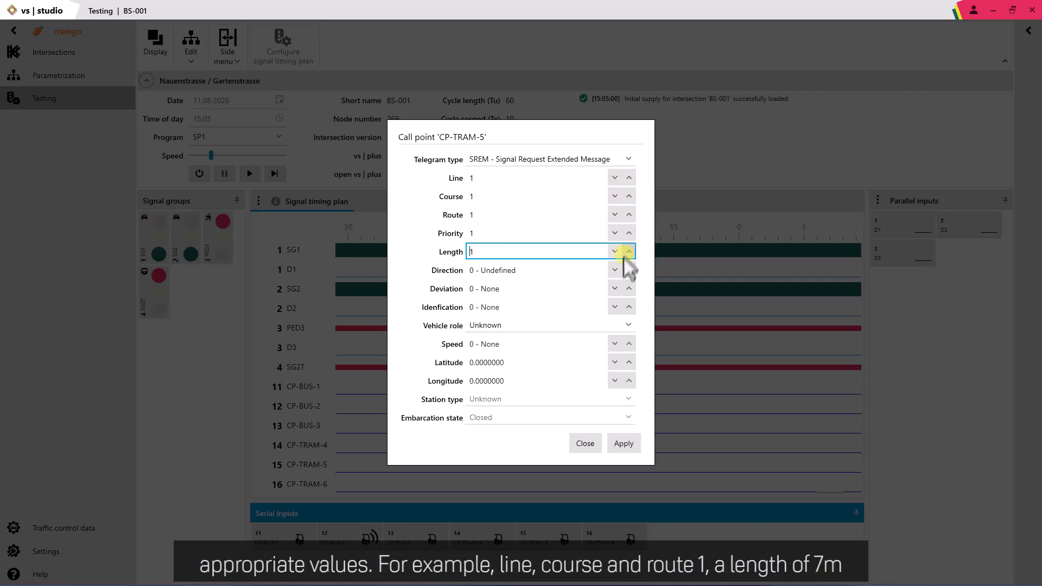
click(628, 251)
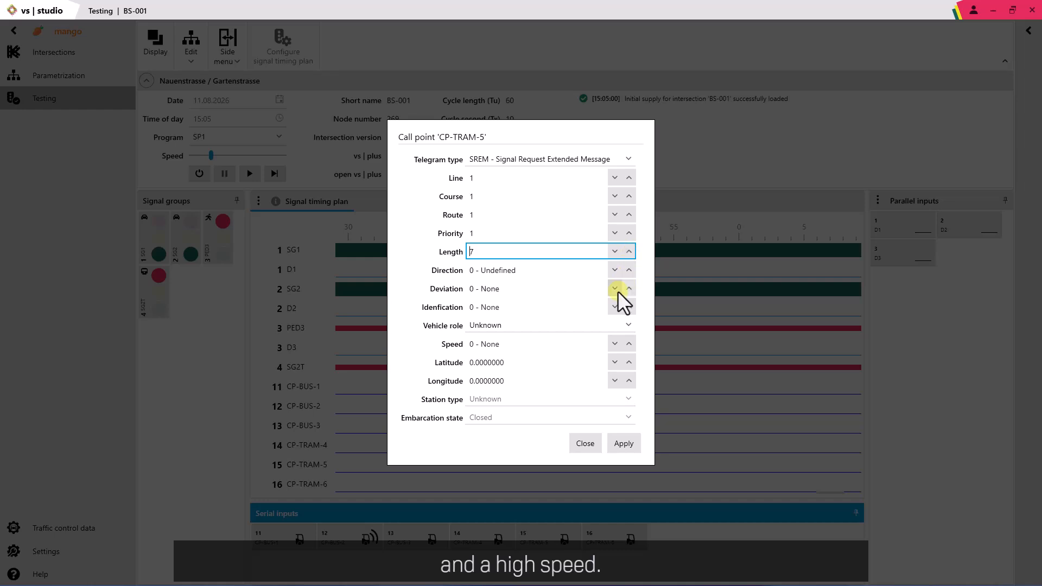
Set CP-TRAM-5's vehicle role to Special transport and its speed to 65, and apply the call point settings
click(499, 327)
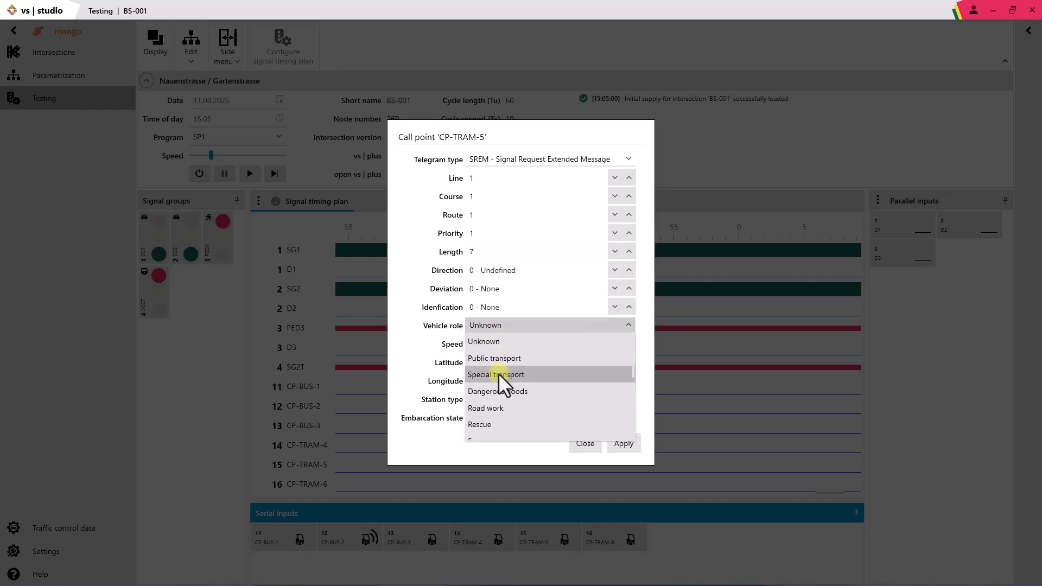
click(498, 373)
click(497, 343)
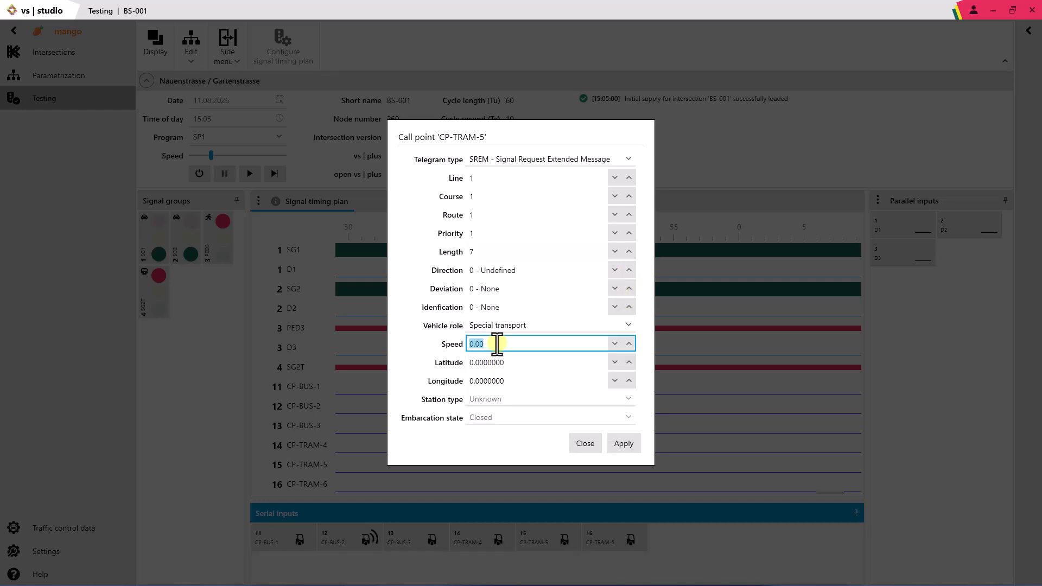
text(65)
key(Tab)
click(612, 443)
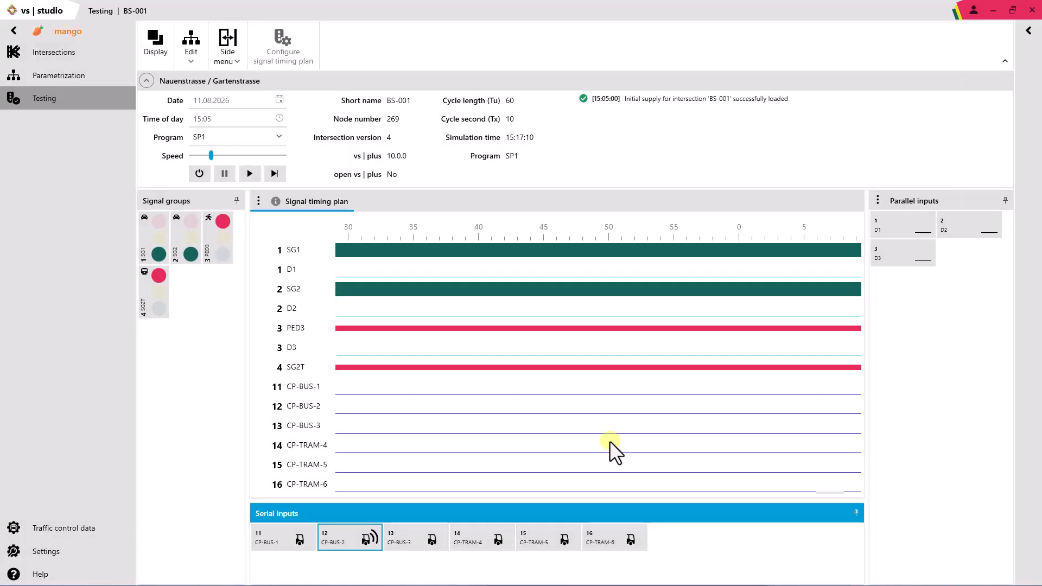
Activate the CP-TRAM-5 call and advance the simulation in single steps to 15:17:31
click(548, 538)
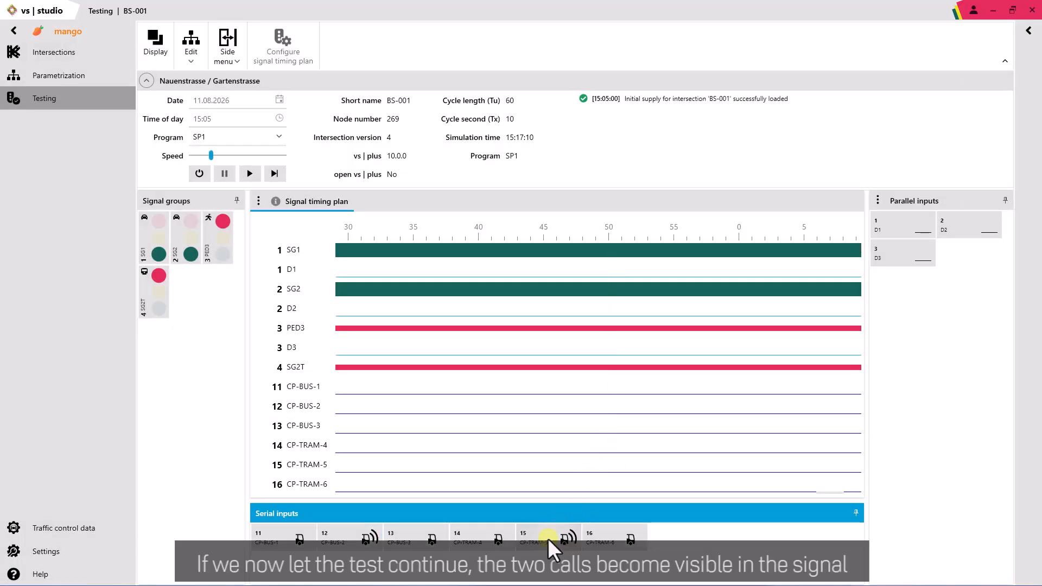
click(275, 173)
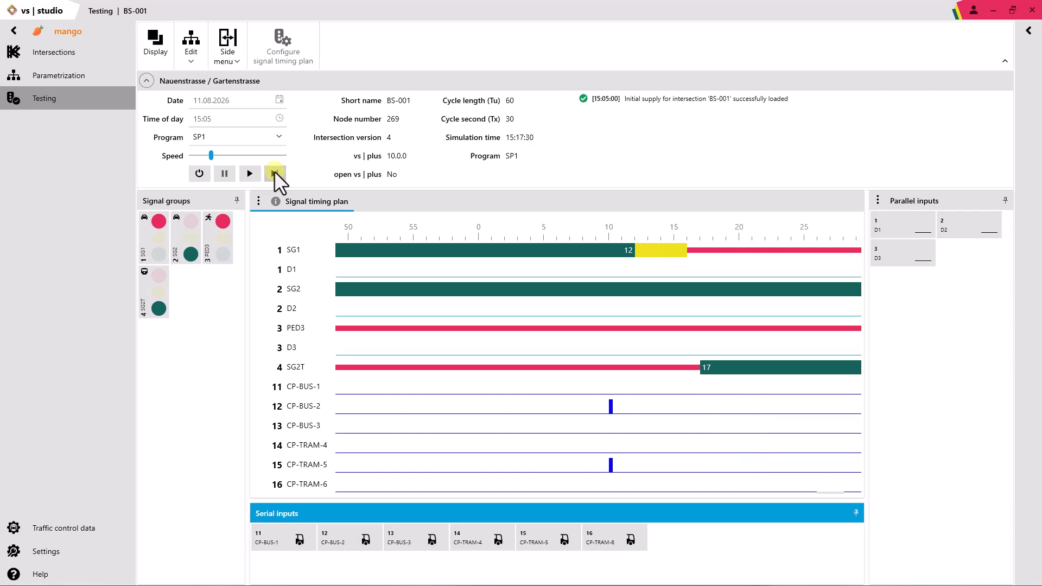
click(275, 172)
Activate the tram checkout call point CP-TRAM-6 and advance the simulation in single steps to 15:17:59
click(594, 539)
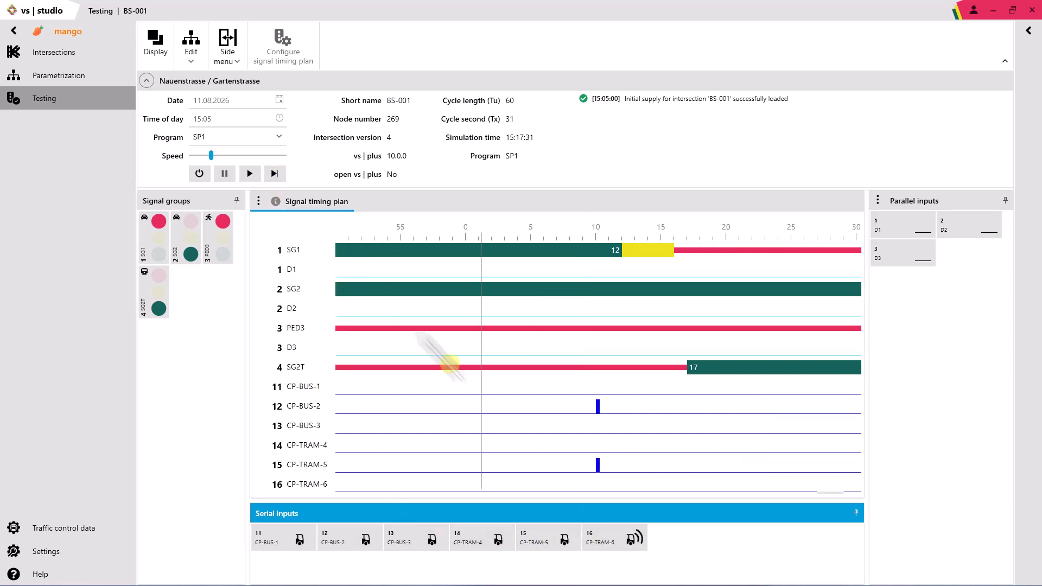
click(268, 177)
click(268, 177)
click(267, 177)
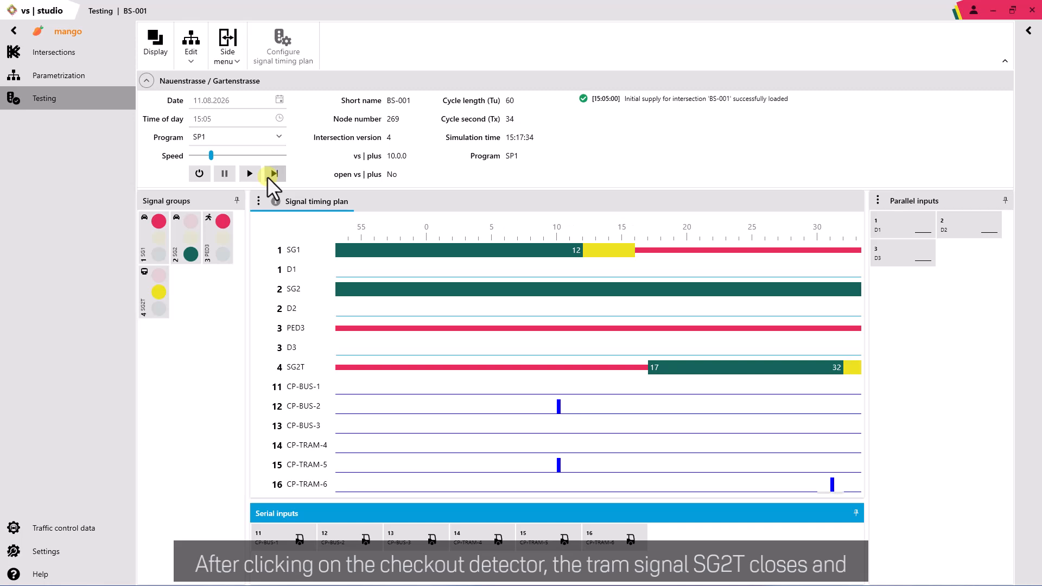
click(274, 174)
click(274, 174)
click(274, 174)
click(274, 174)
click(274, 174)
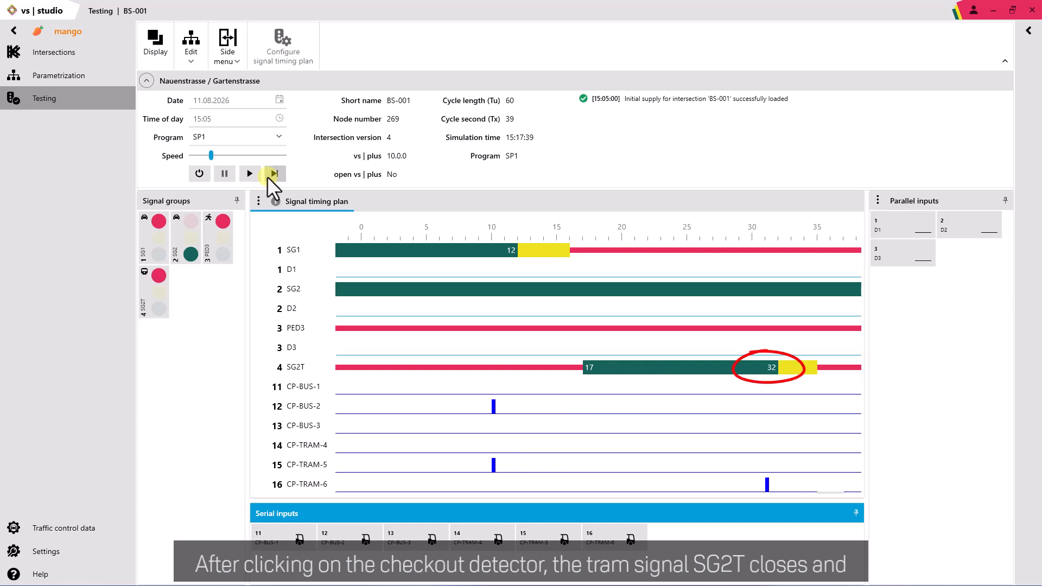
click(268, 175)
click(267, 176)
click(268, 176)
click(267, 176)
click(267, 176)
click(267, 176)
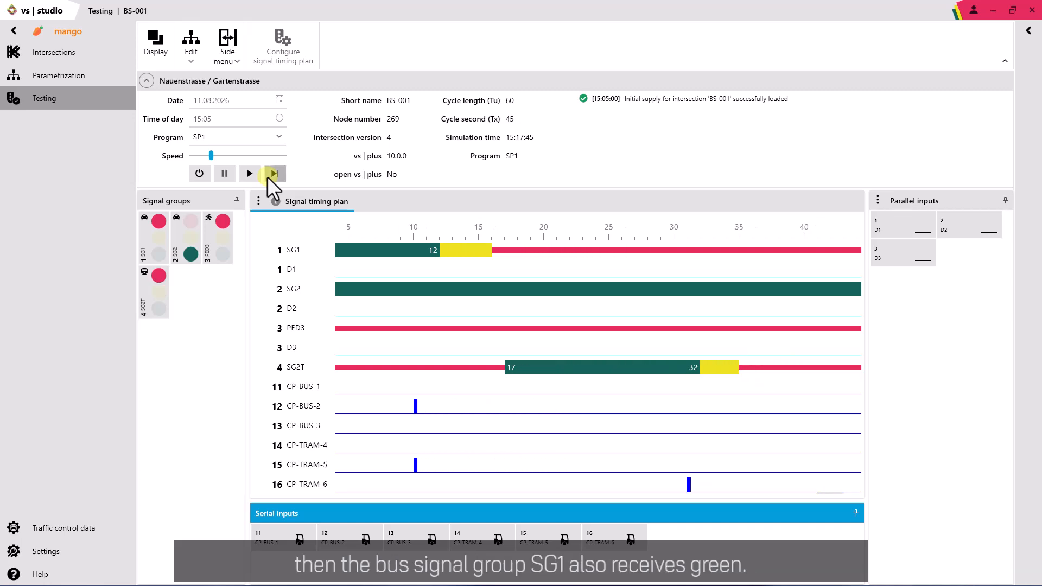
click(268, 176)
click(267, 176)
click(268, 176)
click(268, 176)
click(267, 176)
click(267, 176)
click(267, 175)
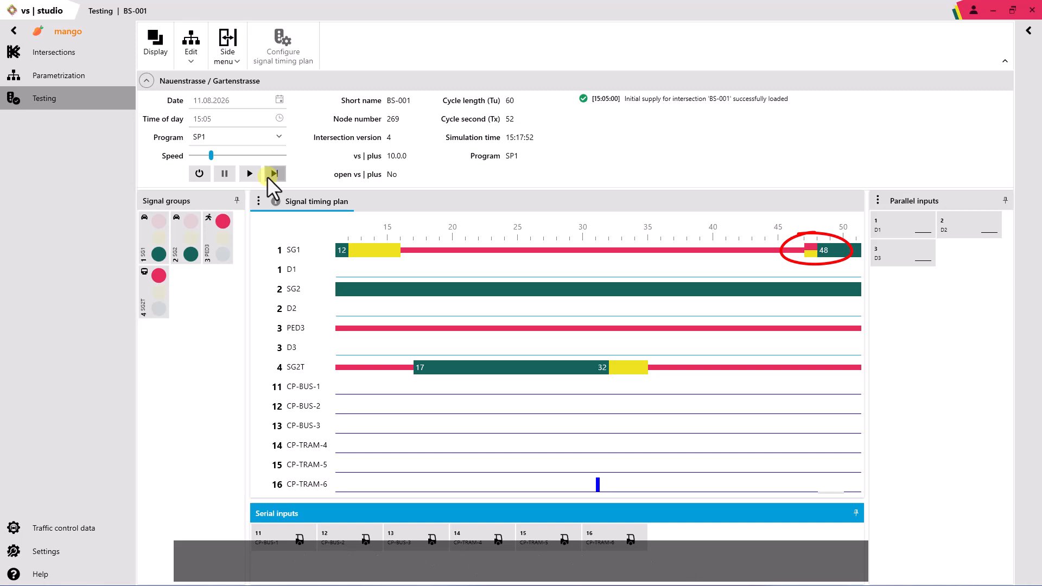
click(268, 176)
click(268, 176)
click(268, 176)
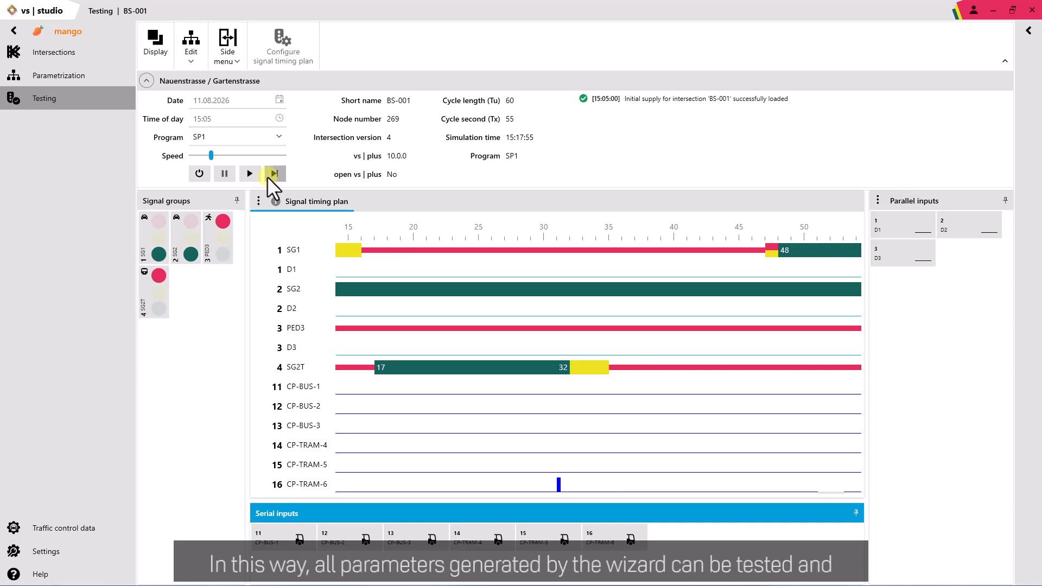
click(268, 176)
click(267, 176)
click(267, 175)
click(268, 176)
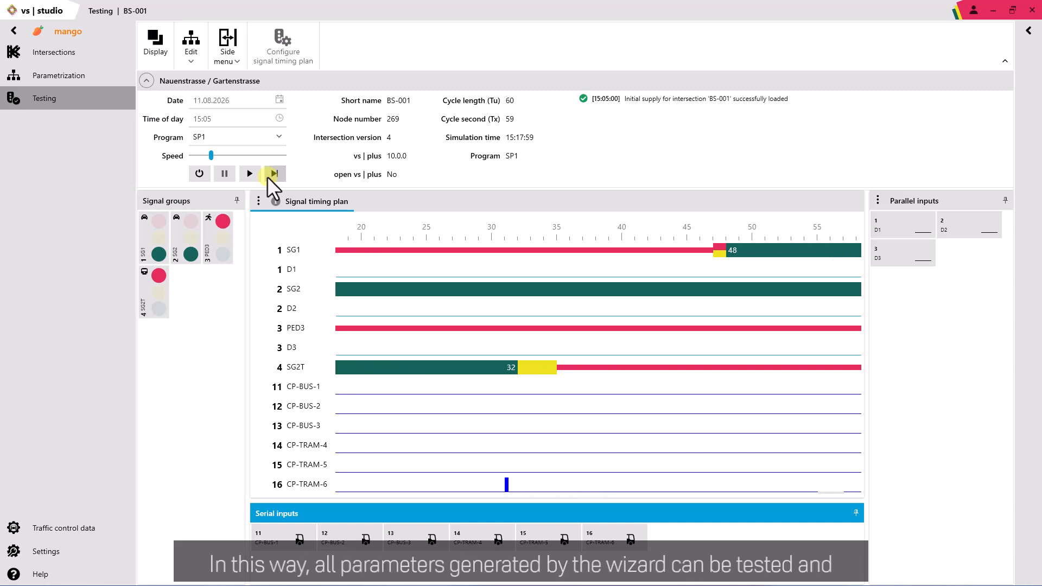
Resume the continuous simulation and set all parallel input detectors to random occupied
click(250, 174)
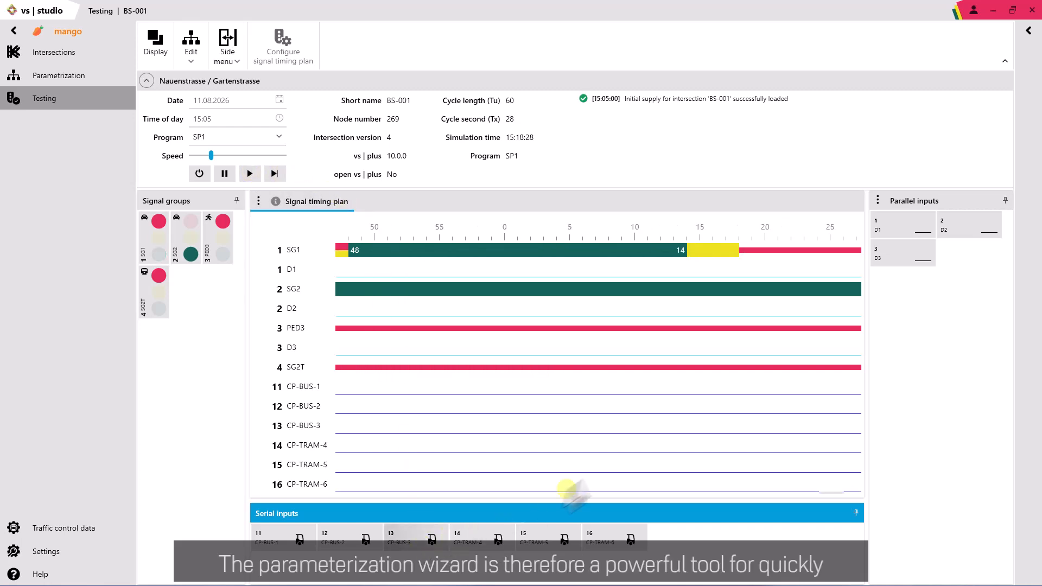
click(878, 200)
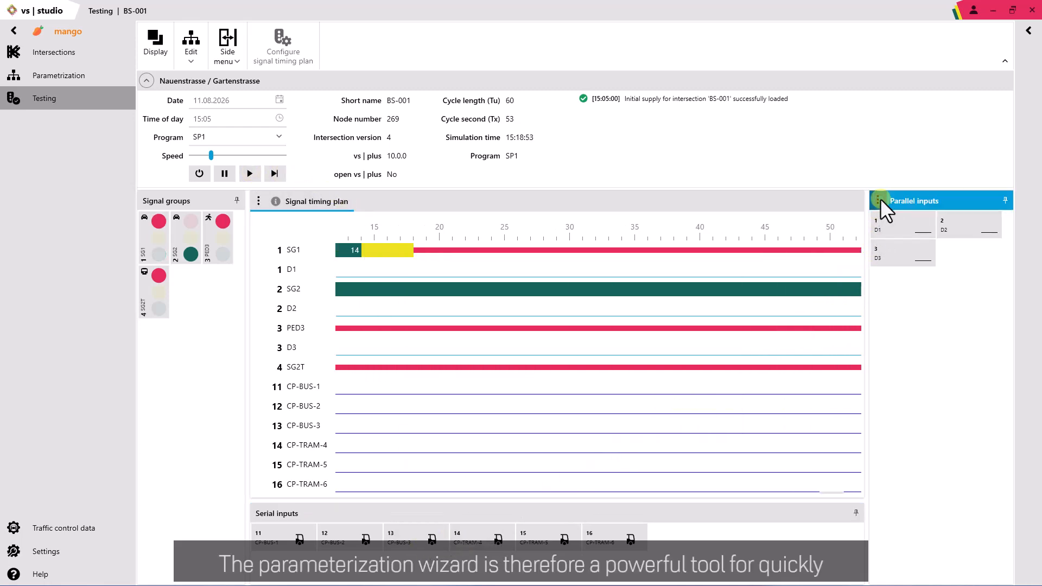
click(903, 282)
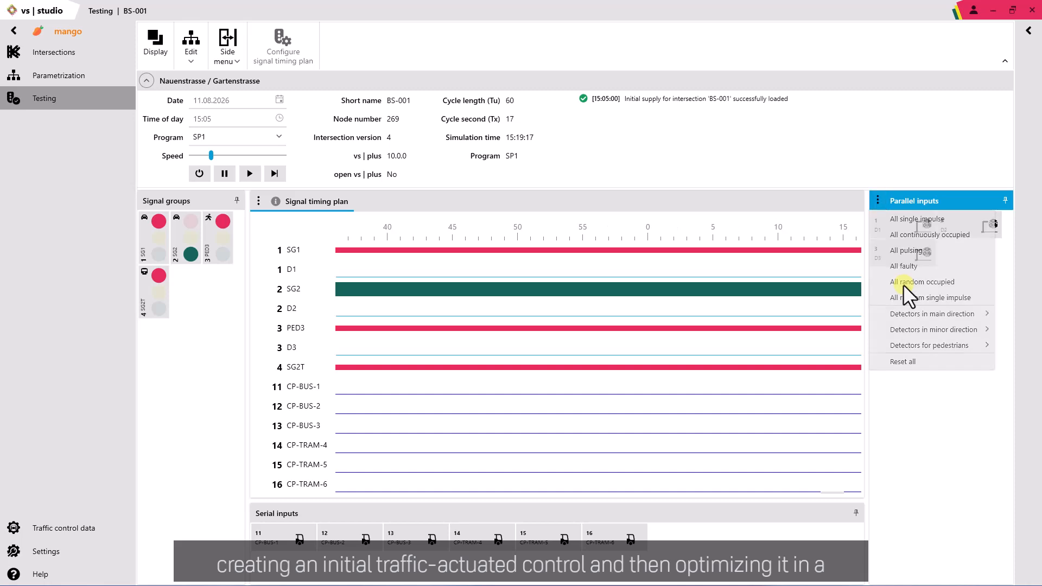